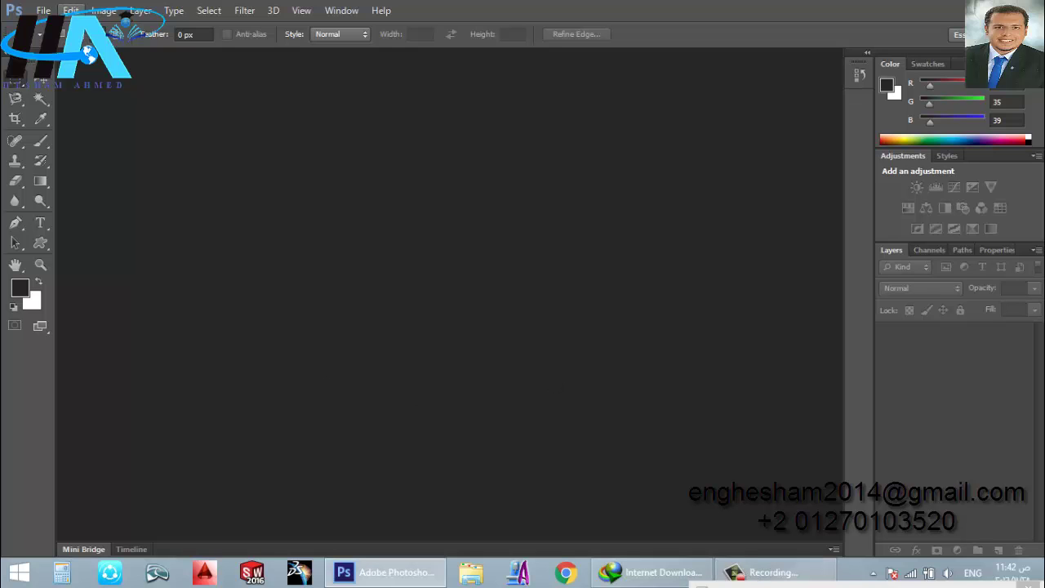
# - Turn on Zoom with Scroll Wheel in General preferences and apply it
pyautogui.click(72, 10)
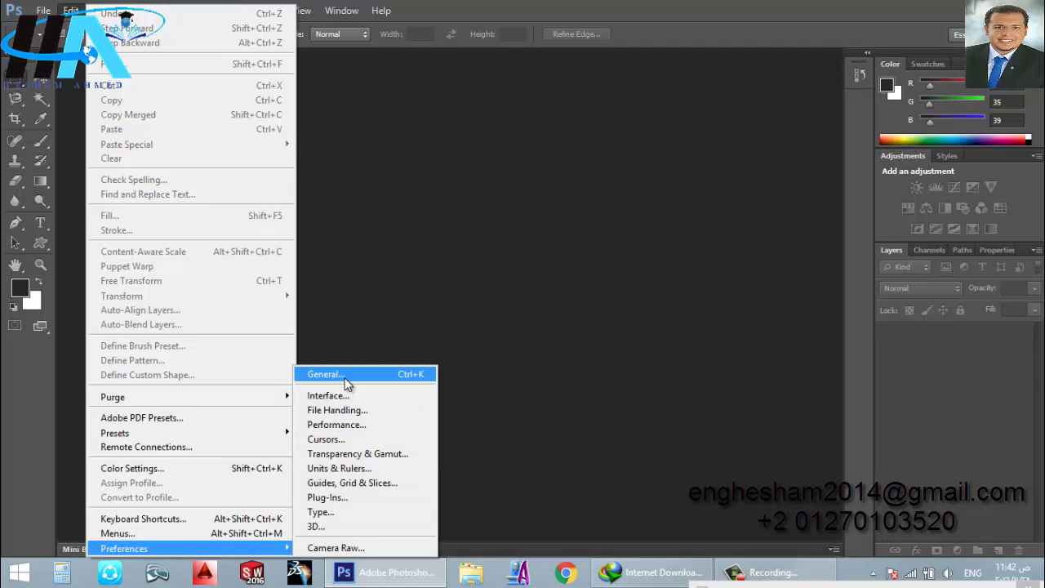
pyautogui.moveTo(124, 548)
pyautogui.click(344, 377)
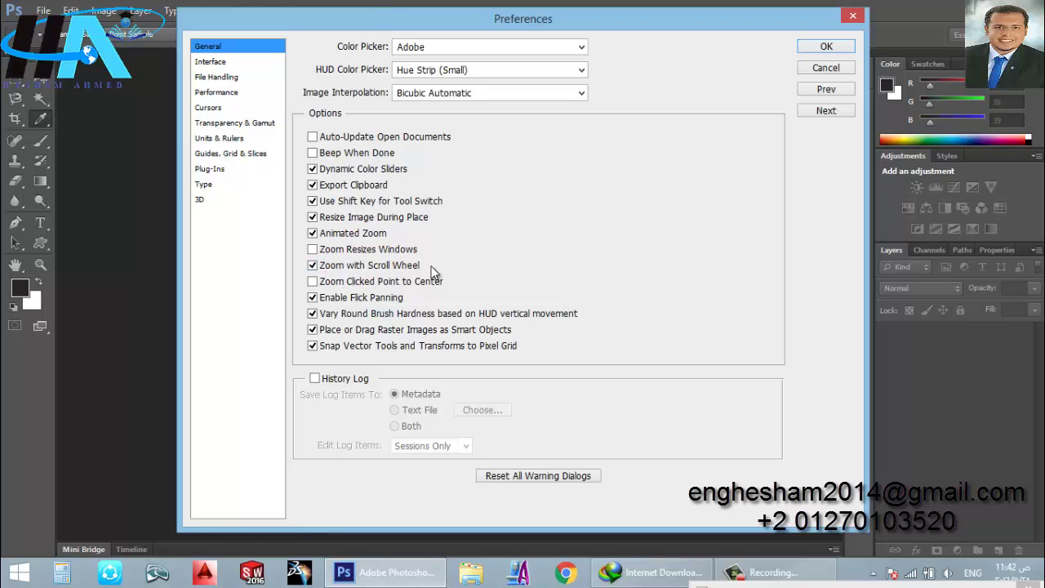
pyautogui.click(312, 265)
pyautogui.click(816, 47)
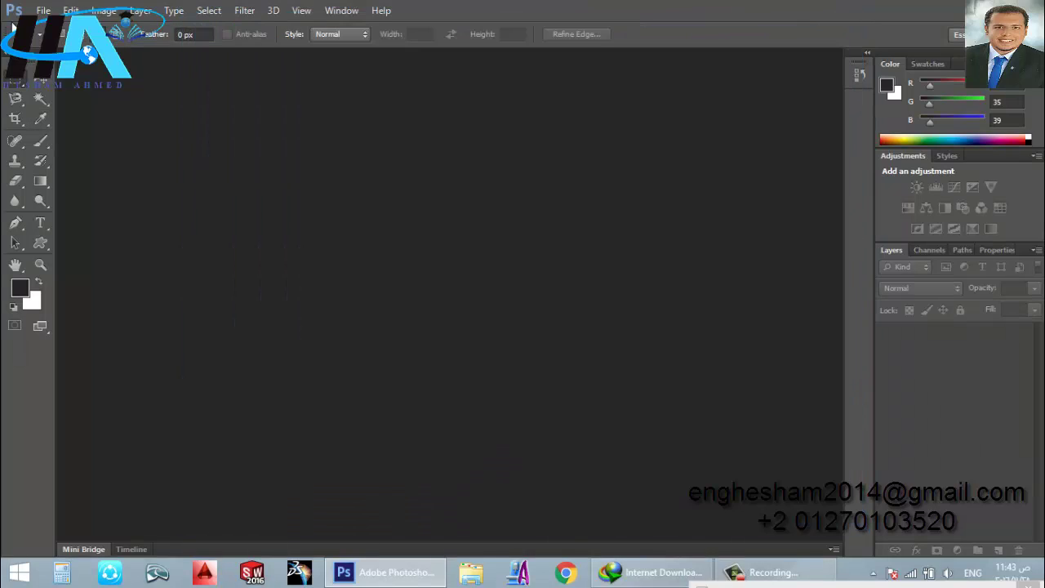
# - Open the green Learn image from the Desktop
pyautogui.click(43, 11)
pyautogui.click(83, 43)
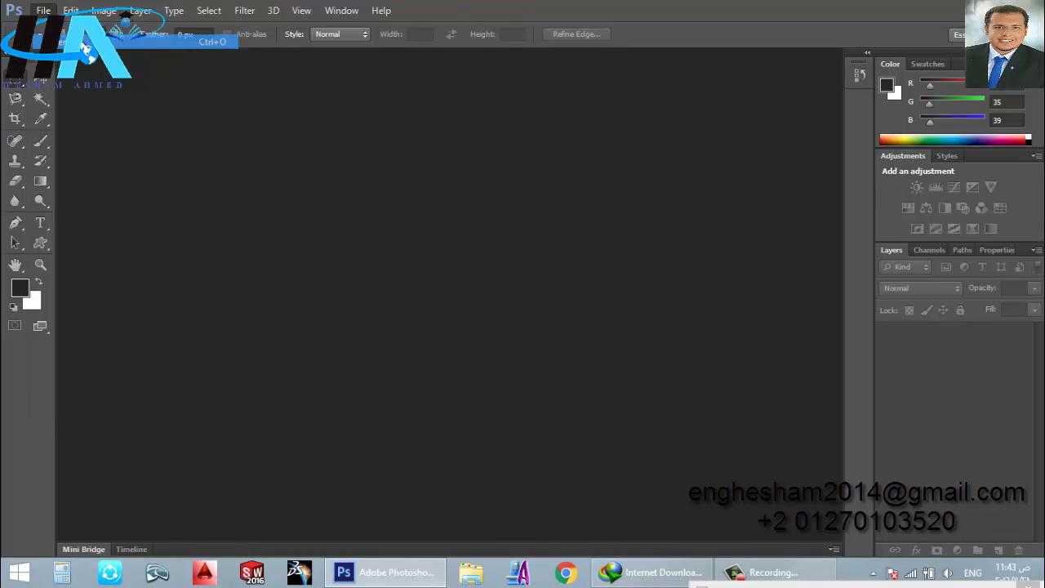
pyautogui.click(608, 373)
pyautogui.scroll(-3, 596, 378)
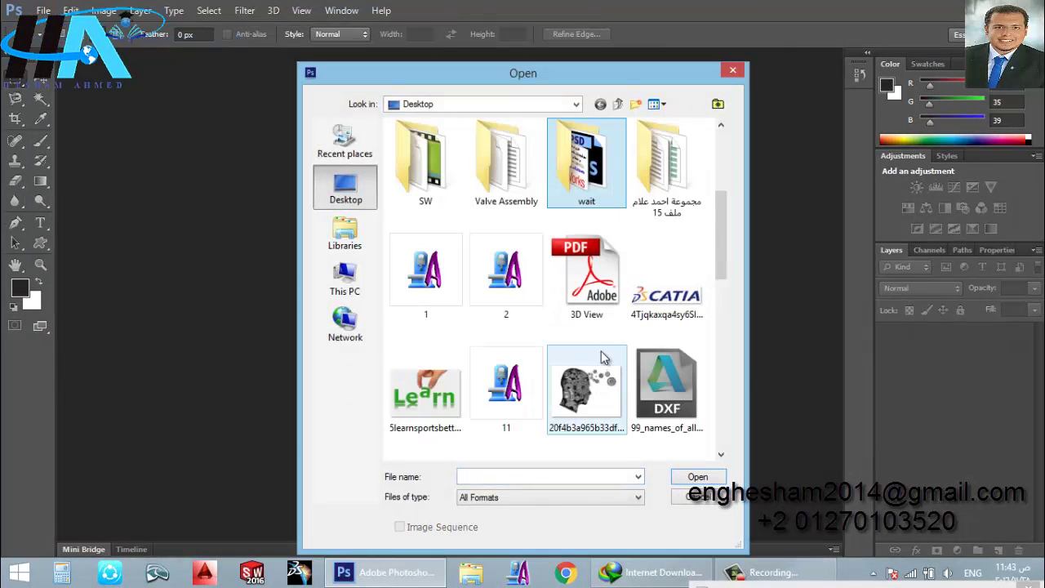
pyautogui.scroll(-3, 603, 356)
pyautogui.doubleClick(416, 253)
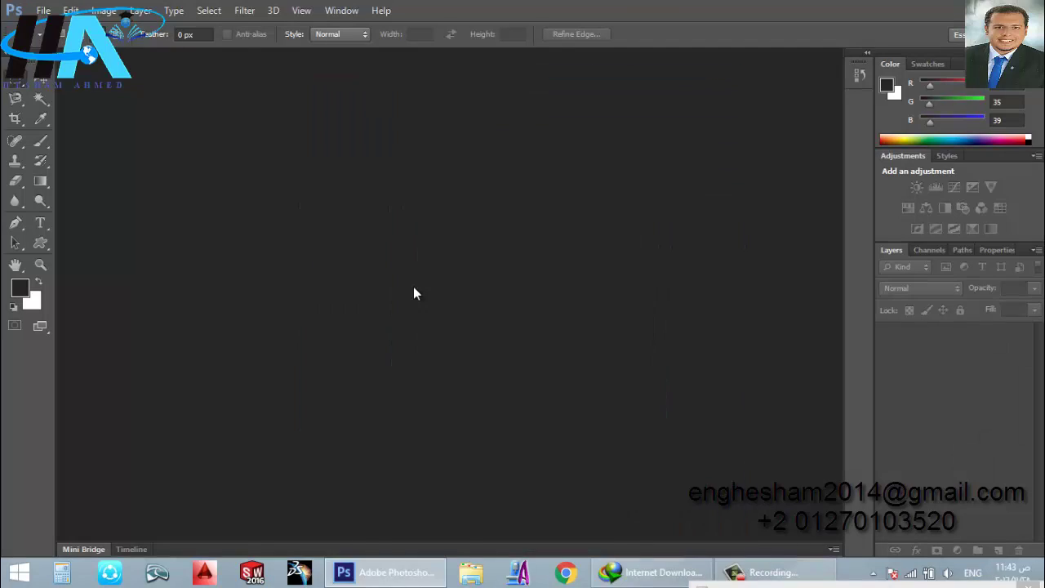
# - Zoom in and out on the Learn image with the scroll wheel
pyautogui.keyDown('alt'); pyautogui.scroll(3, 368, 308); pyautogui.keyUp('alt')
pyautogui.keyDown('alt'); pyautogui.scroll(4, 346, 276); pyautogui.keyUp('alt')
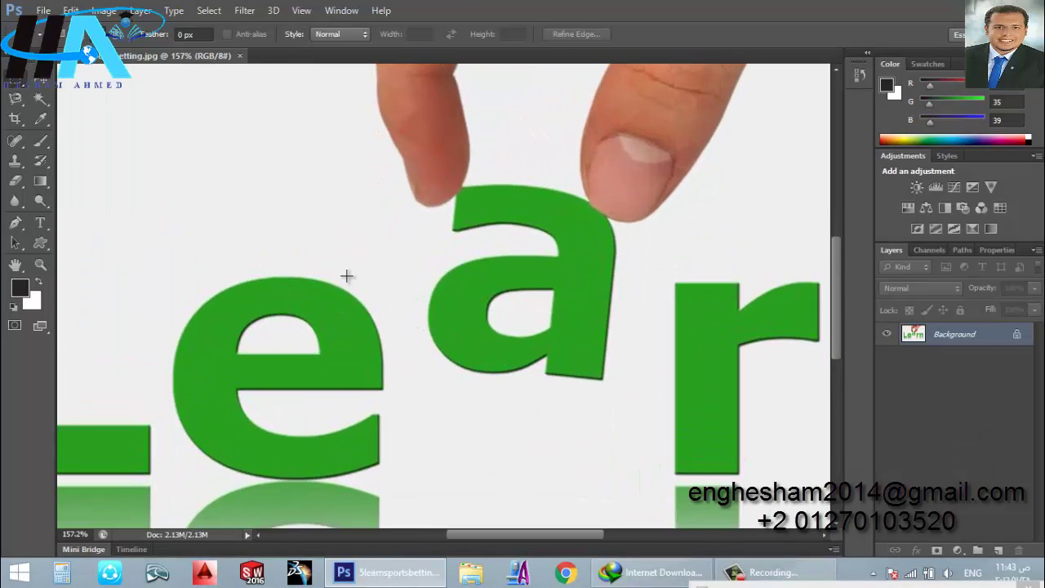
pyautogui.scroll(-2, 280, 307)
pyautogui.scroll(1, 280, 318)
pyautogui.scroll(-3, 613, 329)
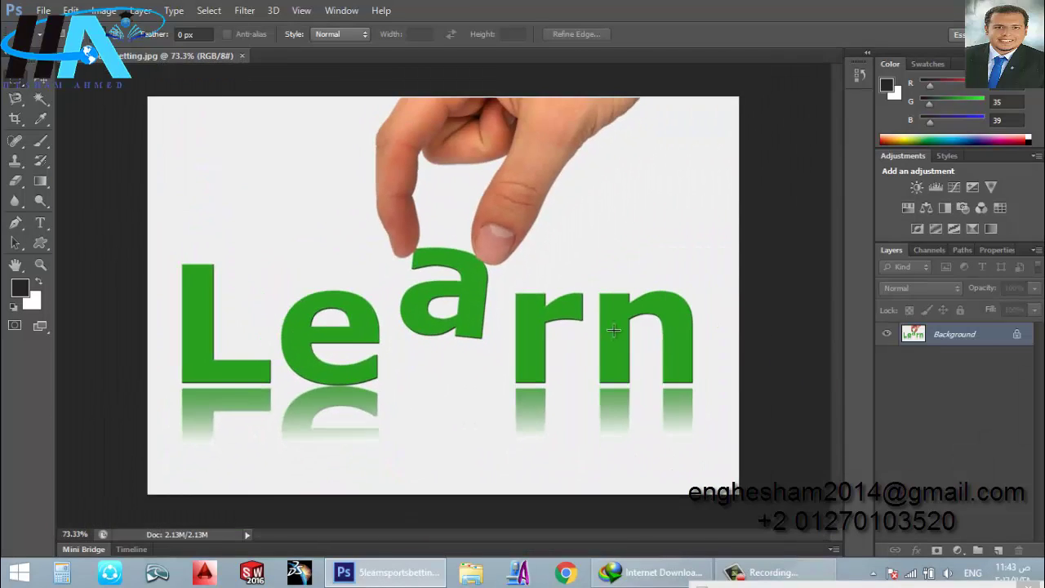
pyautogui.scroll(4, 613, 329)
pyautogui.scroll(2, 639, 326)
pyautogui.scroll(-5, 640, 327)
pyautogui.scroll(4, 670, 385)
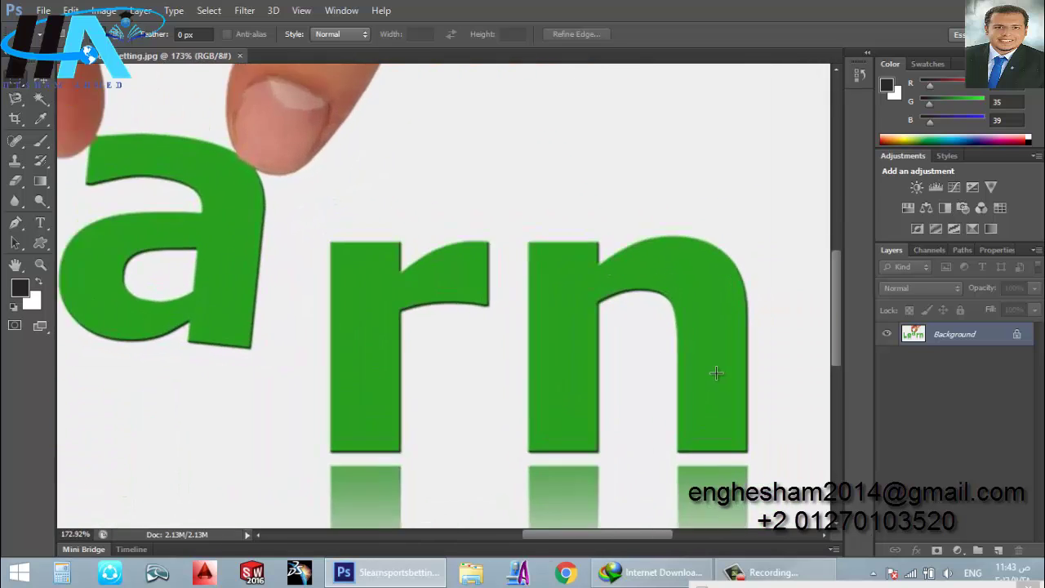
pyautogui.scroll(3, 716, 374)
pyautogui.scroll(-5, 716, 368)
pyautogui.scroll(3, 716, 368)
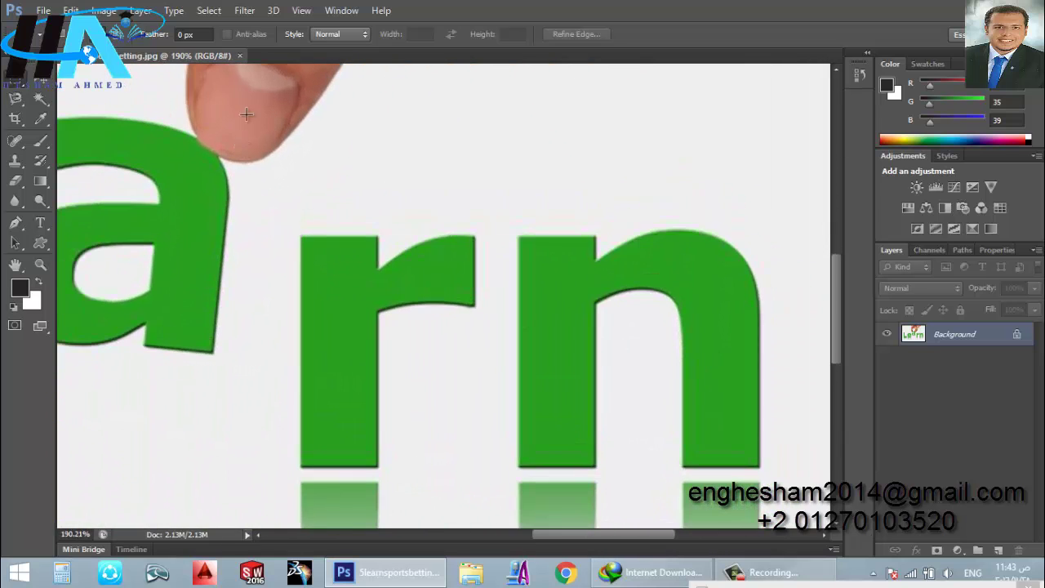
pyautogui.scroll(2, 246, 114)
pyautogui.scroll(1, 264, 136)
pyautogui.scroll(-4, 277, 236)
pyautogui.scroll(-5, 217, 286)
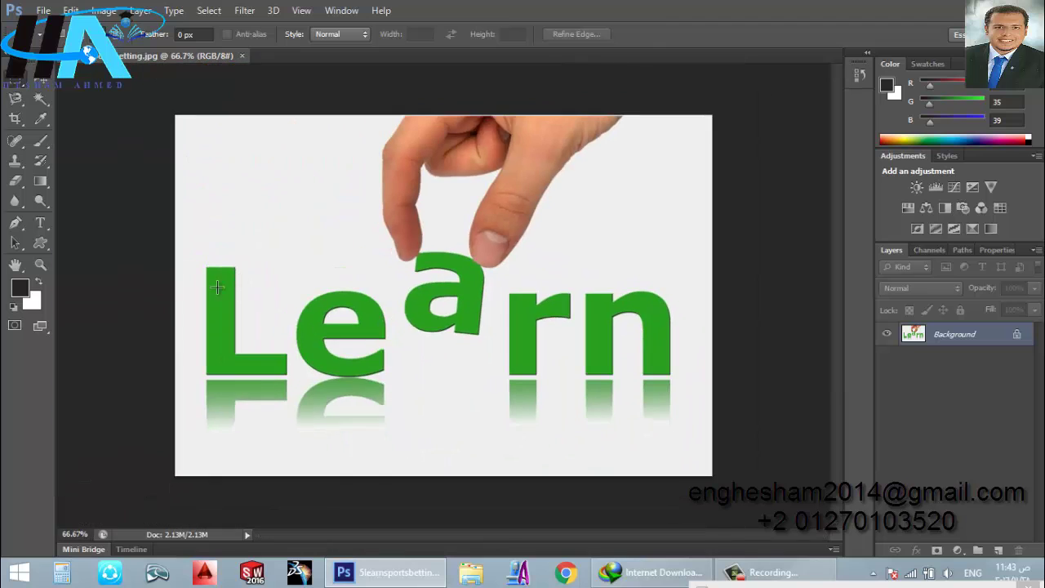
pyautogui.scroll(2, 217, 286)
pyautogui.scroll(3, 201, 298)
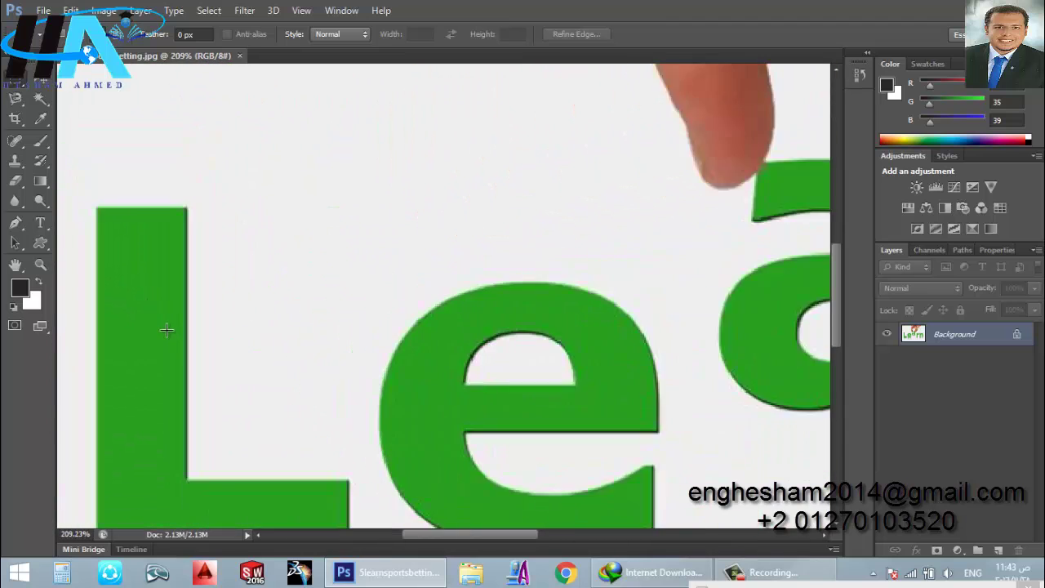
pyautogui.scroll(-4, 167, 329)
pyautogui.scroll(-1, 172, 326)
pyautogui.scroll(1, 490, 322)
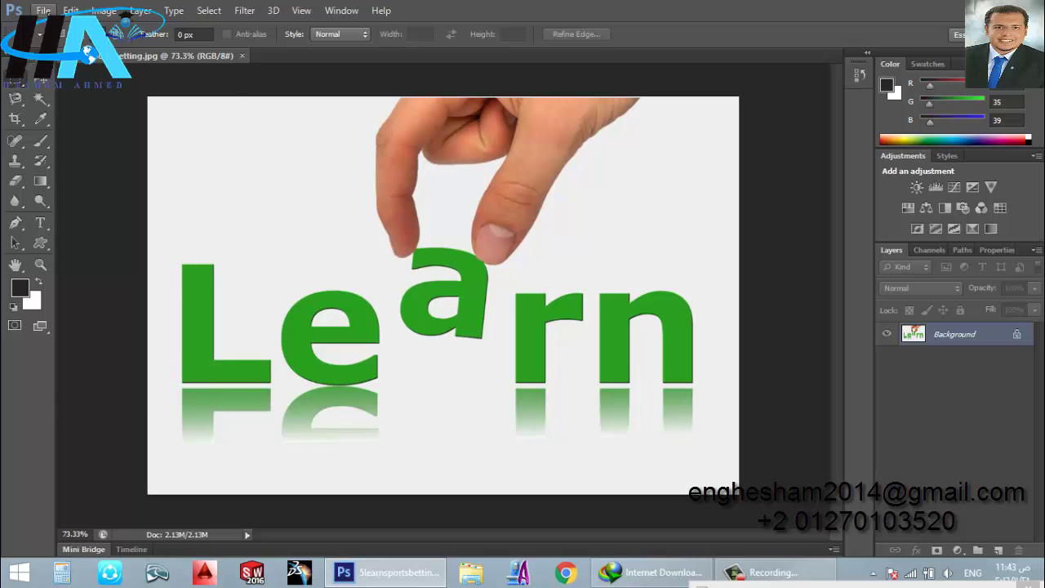
# - Open Edit > Preferences and switch to the Interface category
pyautogui.click(43, 9)
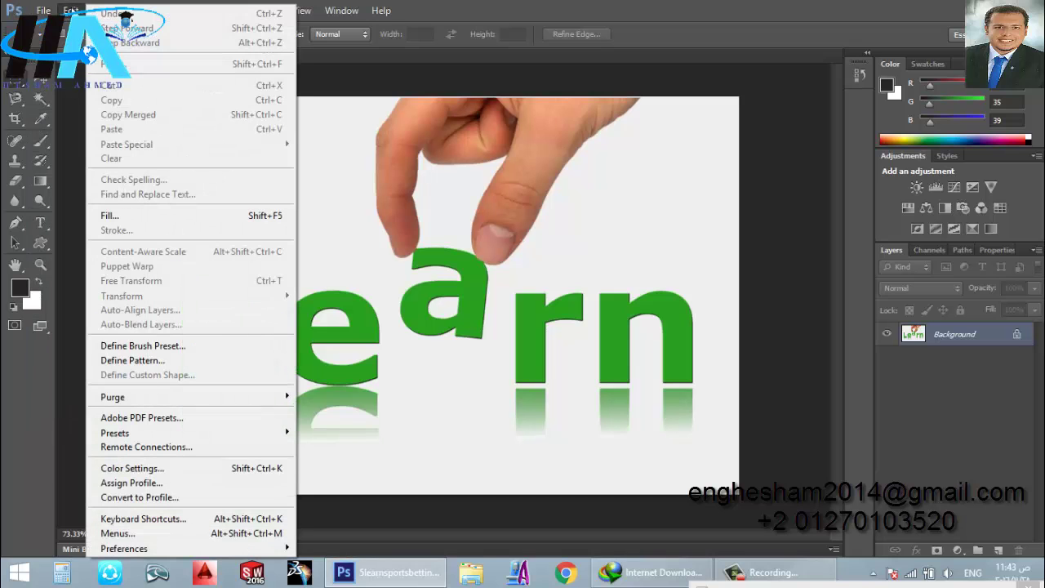
pyautogui.moveTo(124, 548)
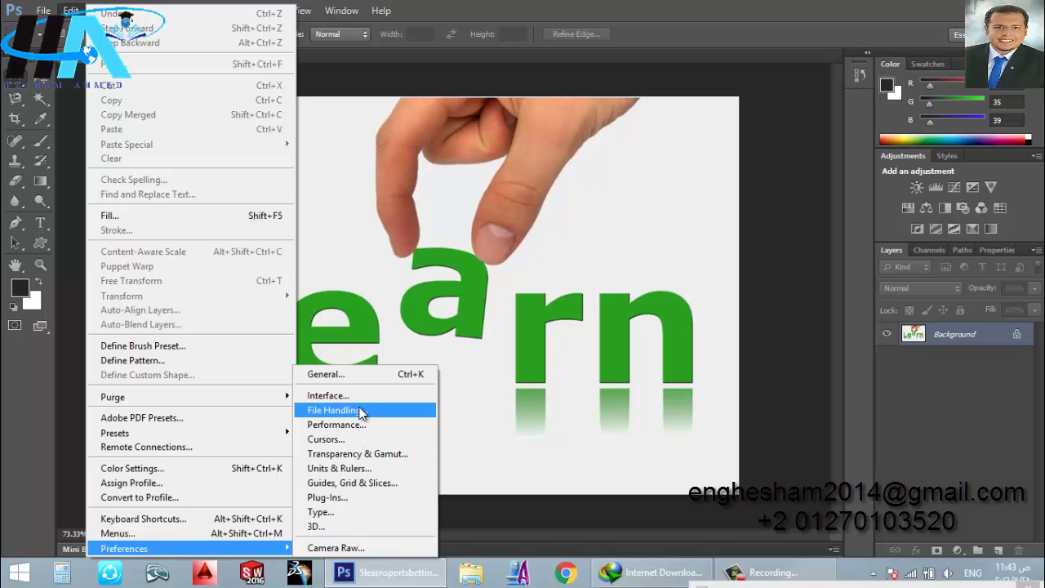
pyautogui.click(350, 373)
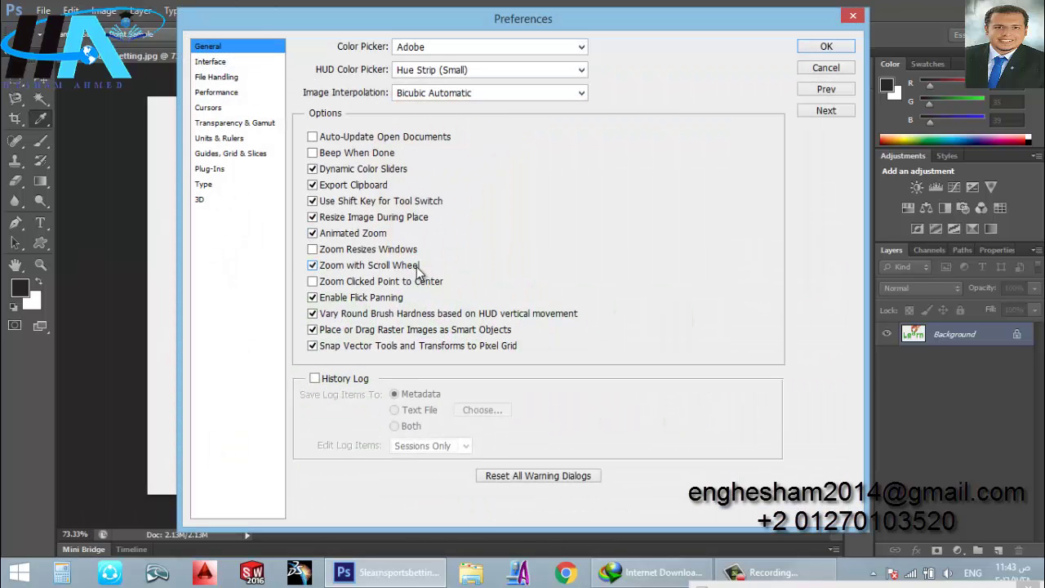
pyautogui.click(214, 63)
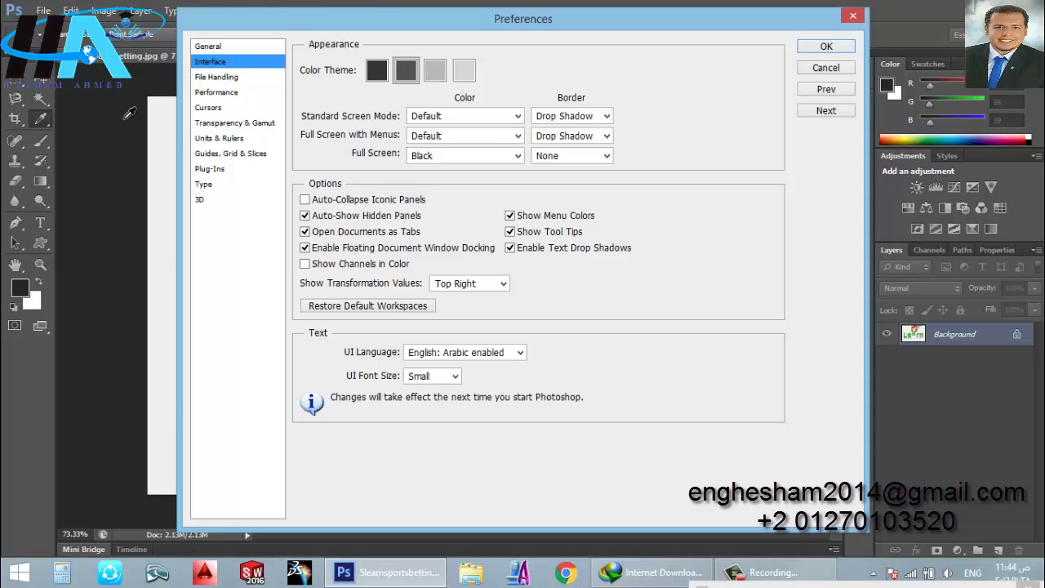
# - Apply the lighter grey colour theme, then reopen Interface preferences and pick the darkest theme
pyautogui.click(439, 78)
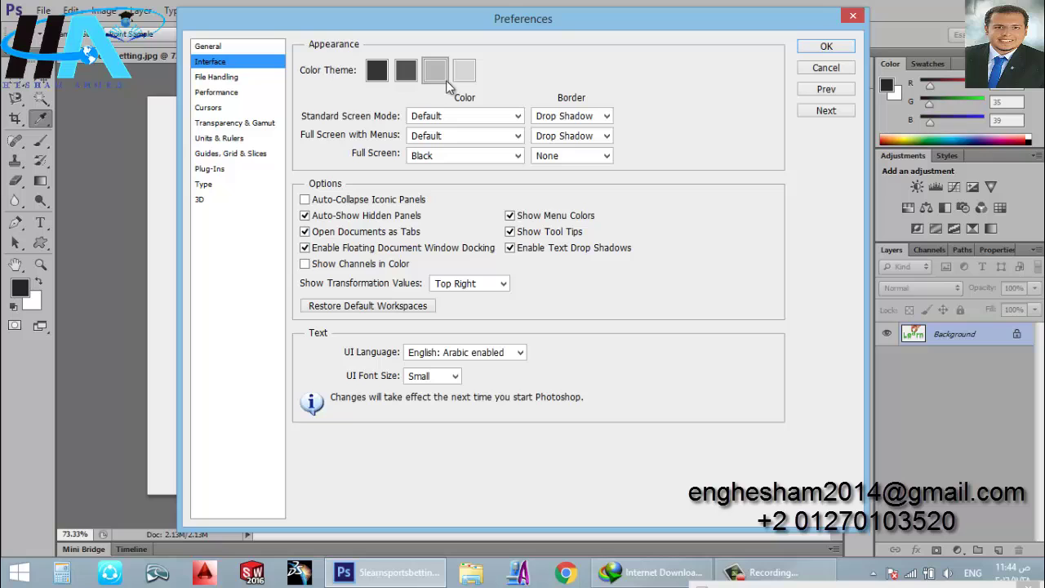
pyautogui.click(826, 46)
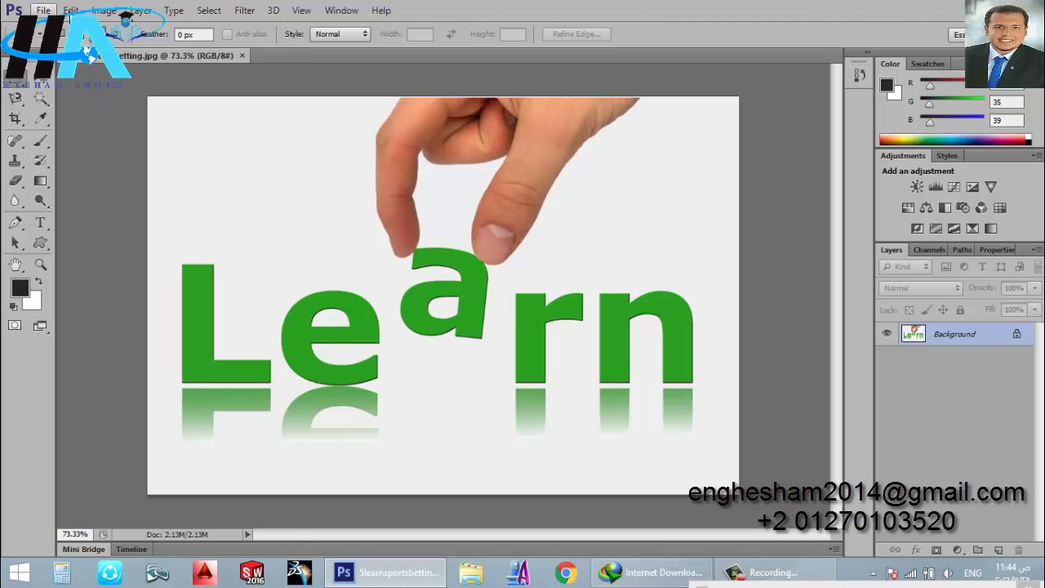
pyautogui.click(71, 10)
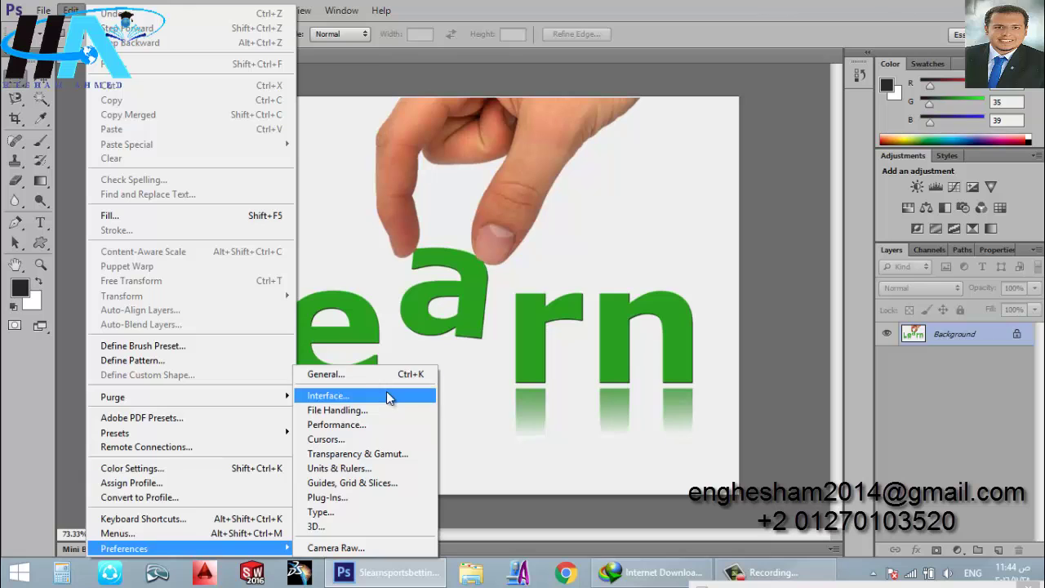
pyautogui.click(384, 396)
pyautogui.click(376, 70)
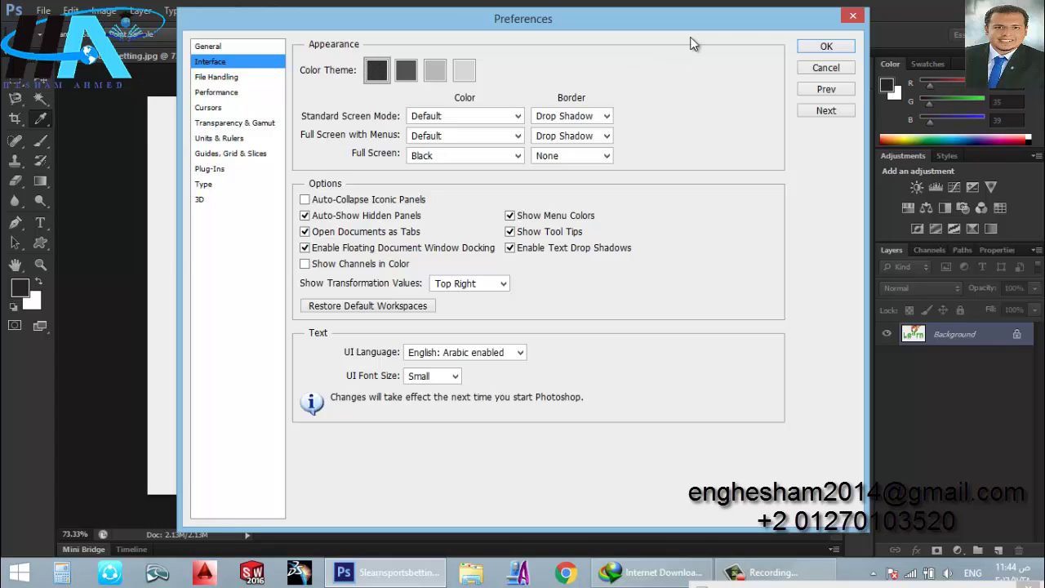
# - Apply the dark theme, reopen Preferences, and settle on File Handling showing 10-minute auto-save
pyautogui.click(826, 48)
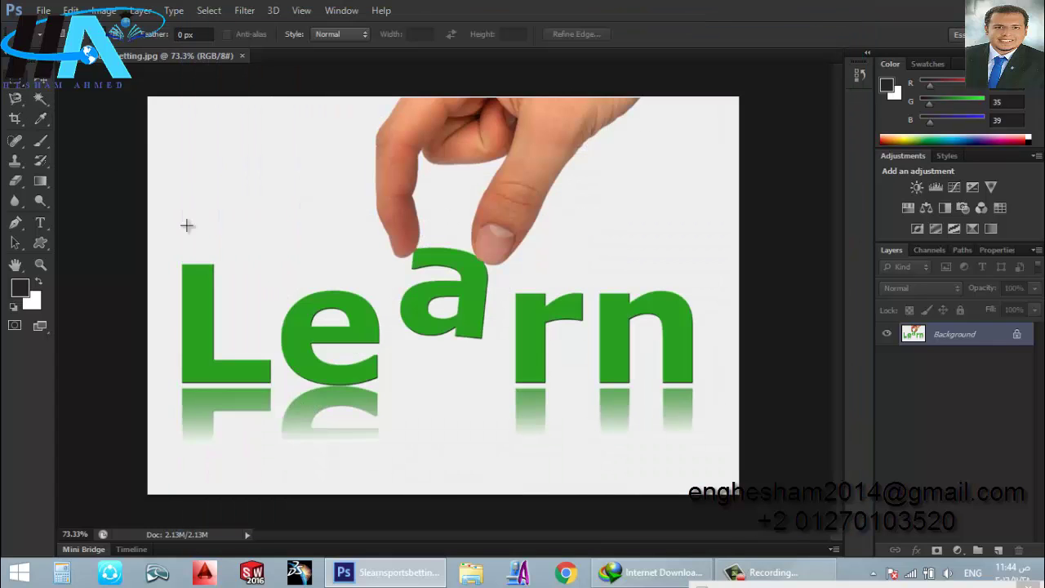
pyautogui.click(72, 10)
pyautogui.moveTo(124, 548)
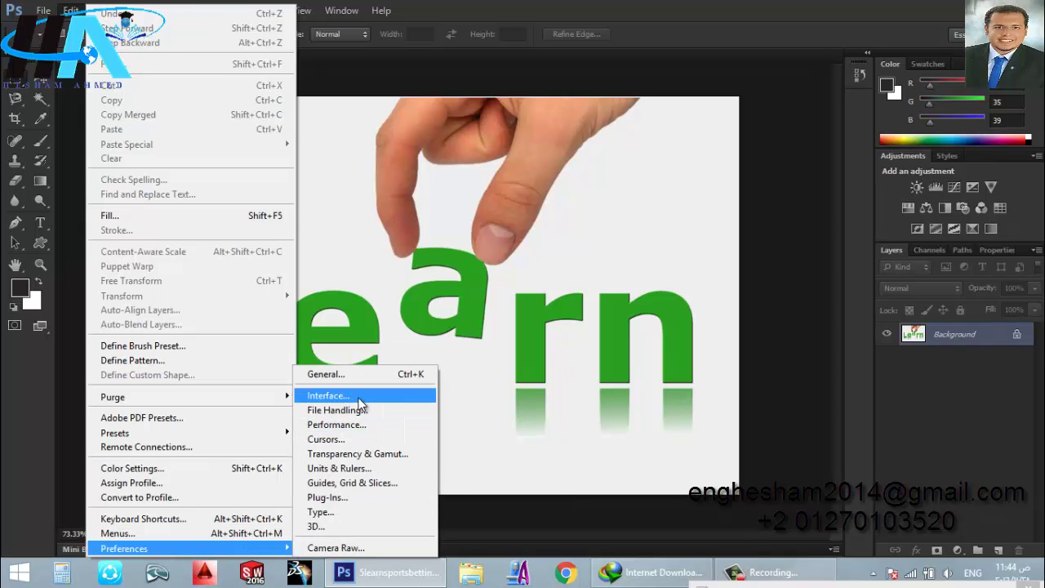
pyautogui.click(360, 400)
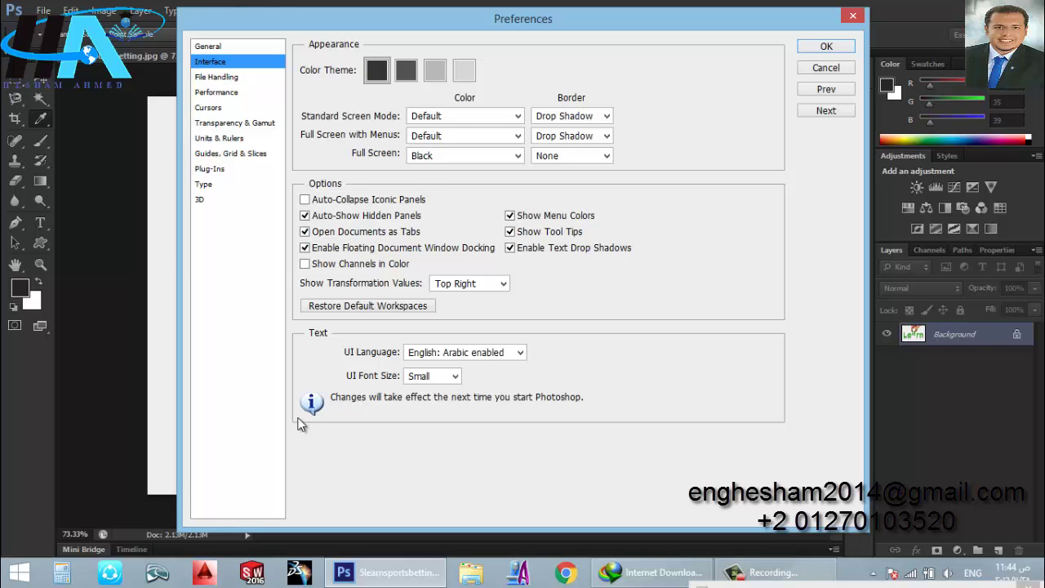
pyautogui.click(209, 82)
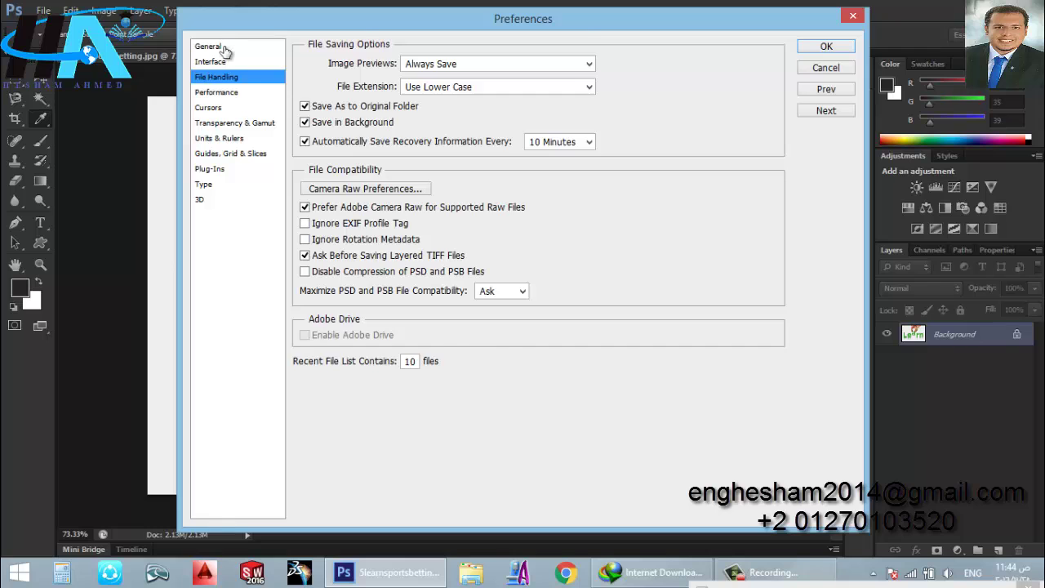
pyautogui.click(209, 46)
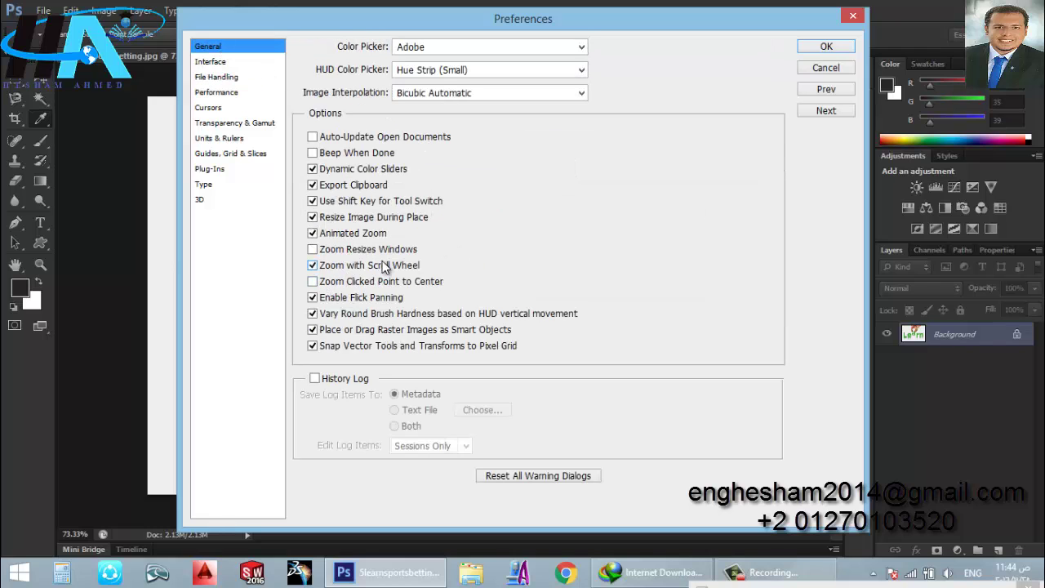
pyautogui.click(212, 64)
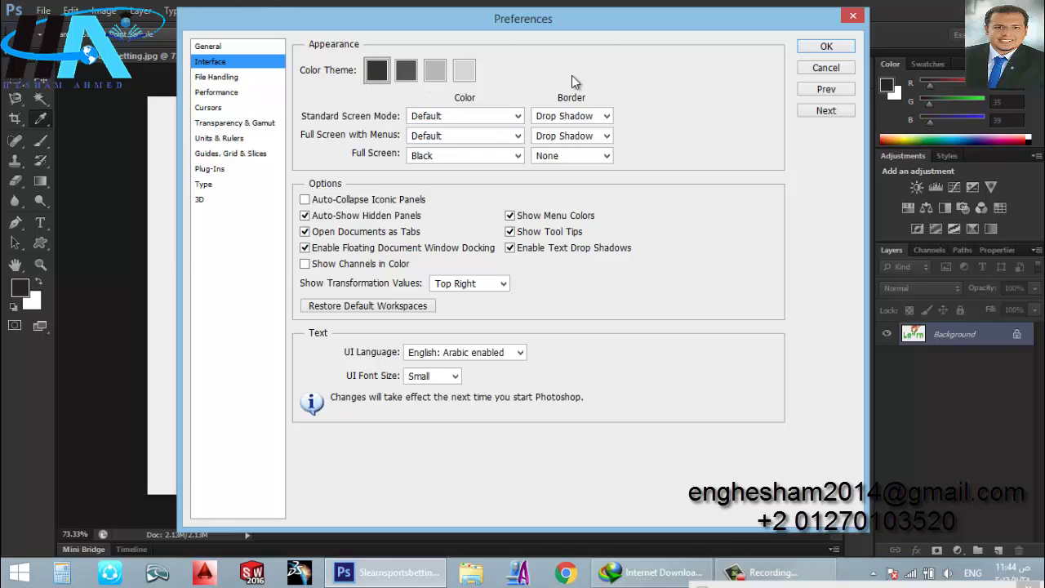
pyautogui.click(221, 80)
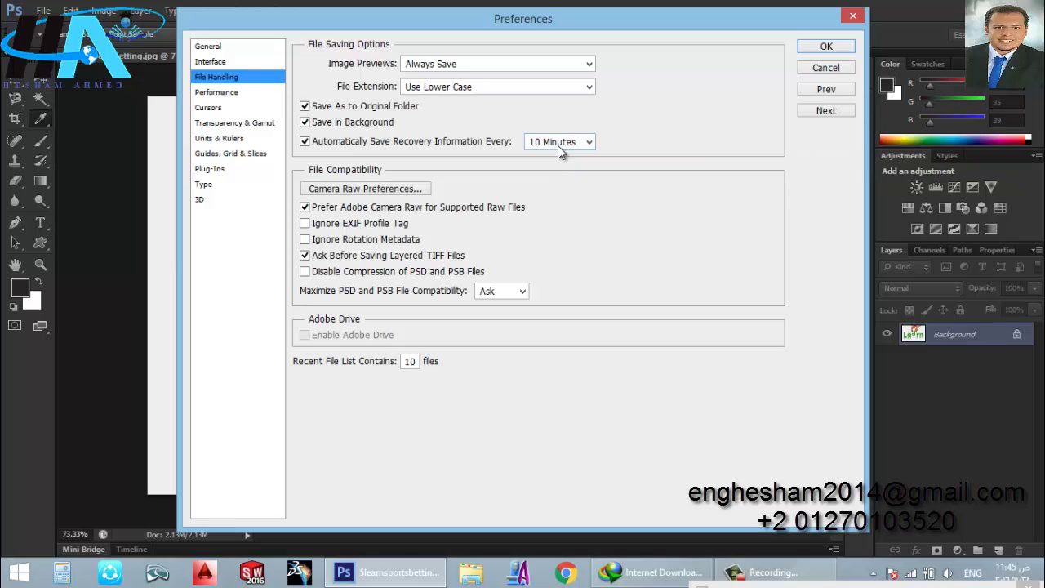
# - Change the automatic recovery save interval from 10 to 5 Minutes
pyautogui.click(557, 145)
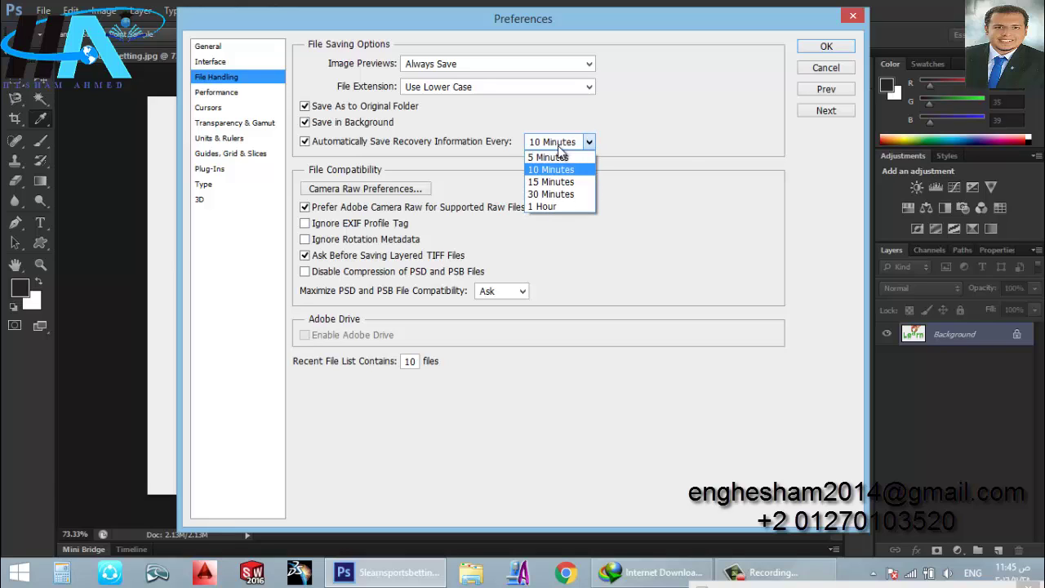
pyautogui.press('Escape')
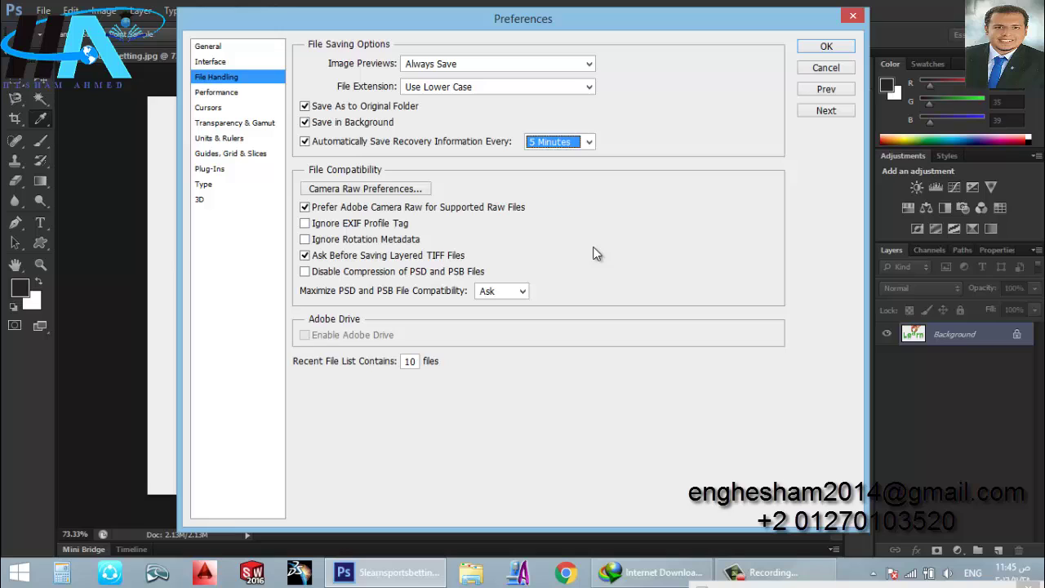
pyautogui.click(581, 141)
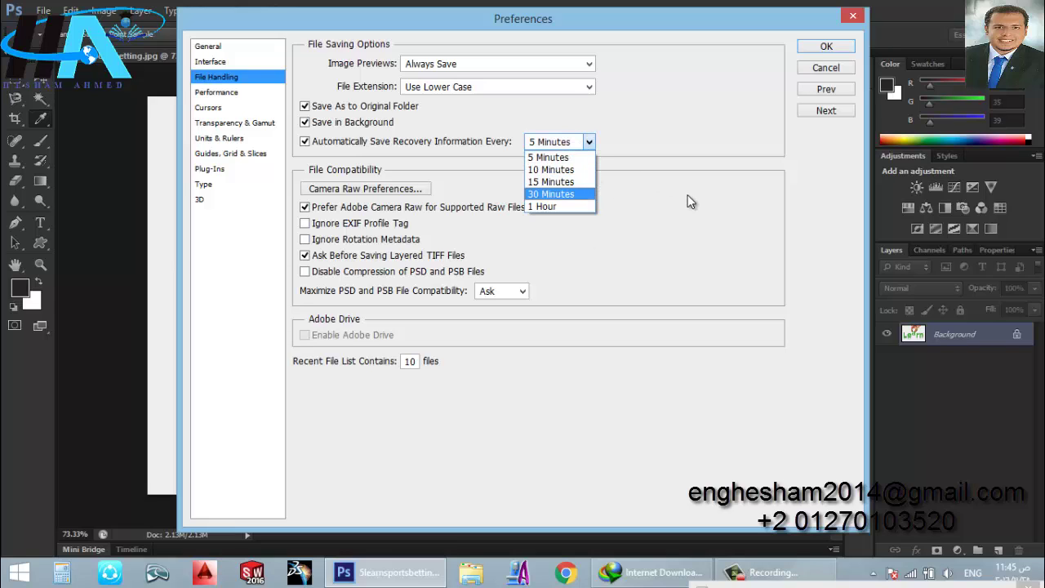
pyautogui.click(581, 157)
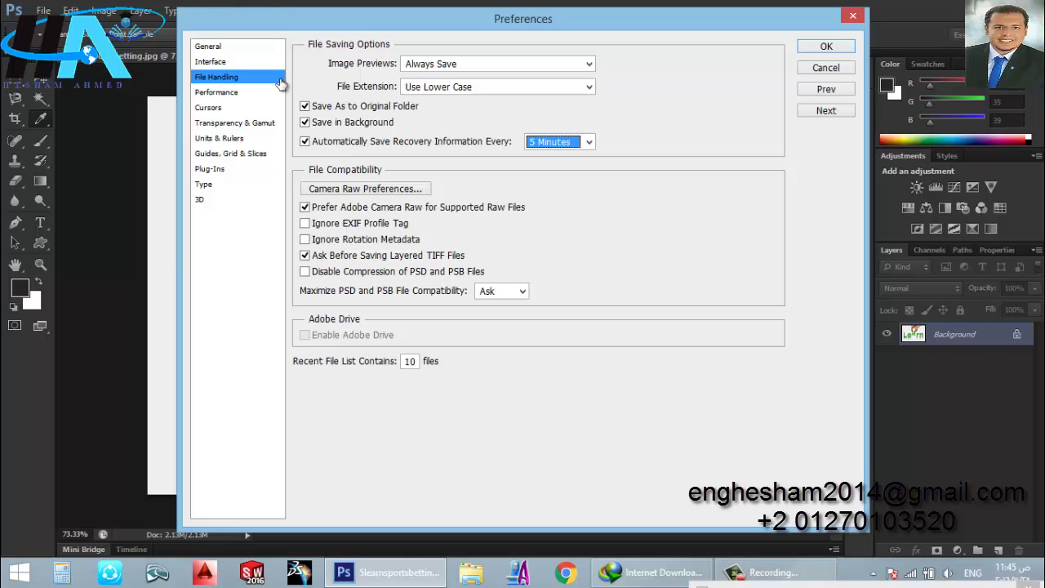
# - In Performance, drag the Let Photoshop Use slider to about 80% (2704 MB)
pyautogui.click(227, 96)
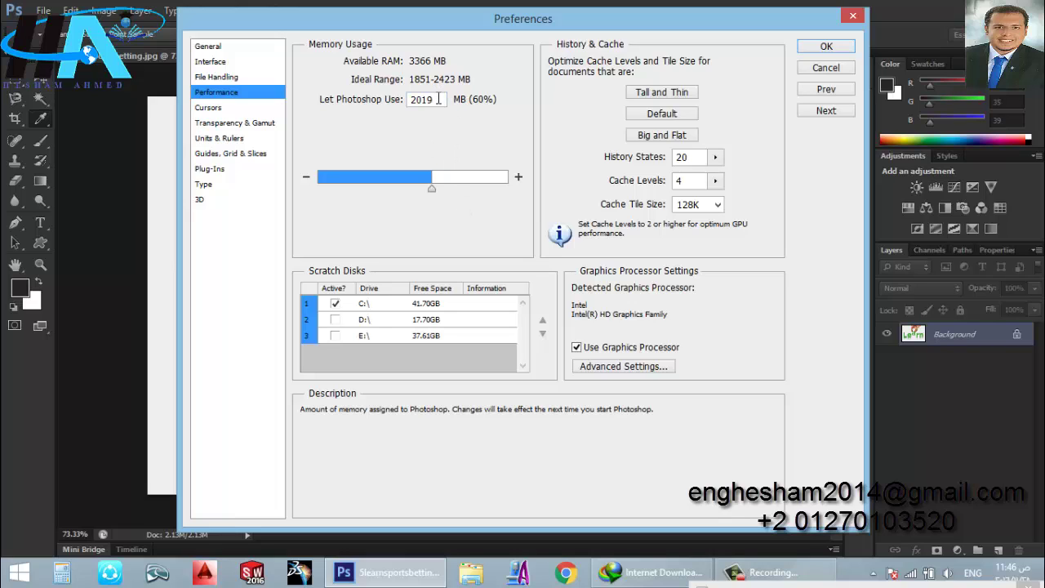
pyautogui.moveTo(432, 191); pyautogui.dragTo(475, 192)
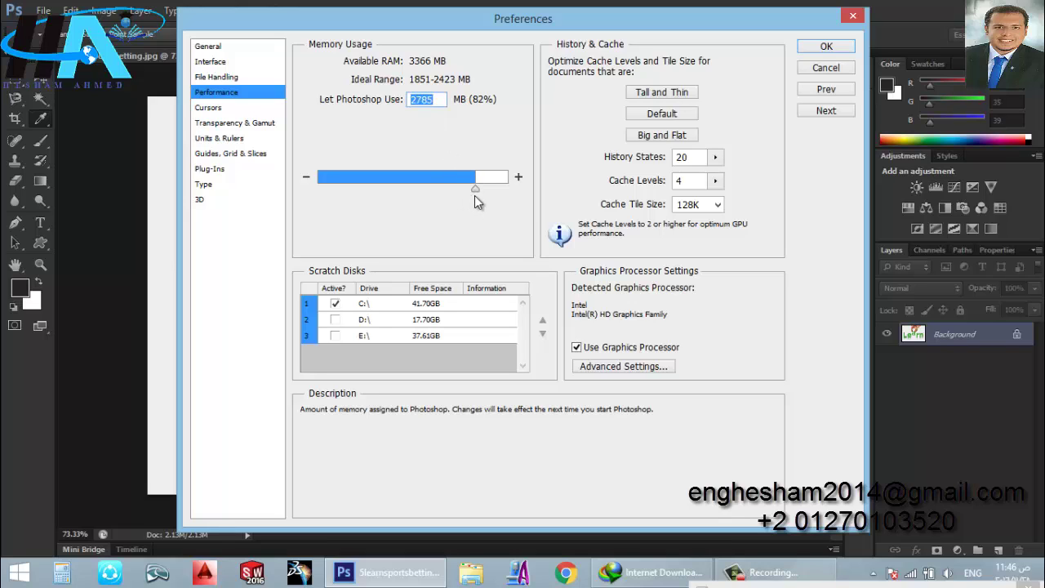
pyautogui.moveTo(474, 192); pyautogui.dragTo(470, 188)
# - Apply the preferences, then reopen them to check the saved memory allowance
pyautogui.click(826, 46)
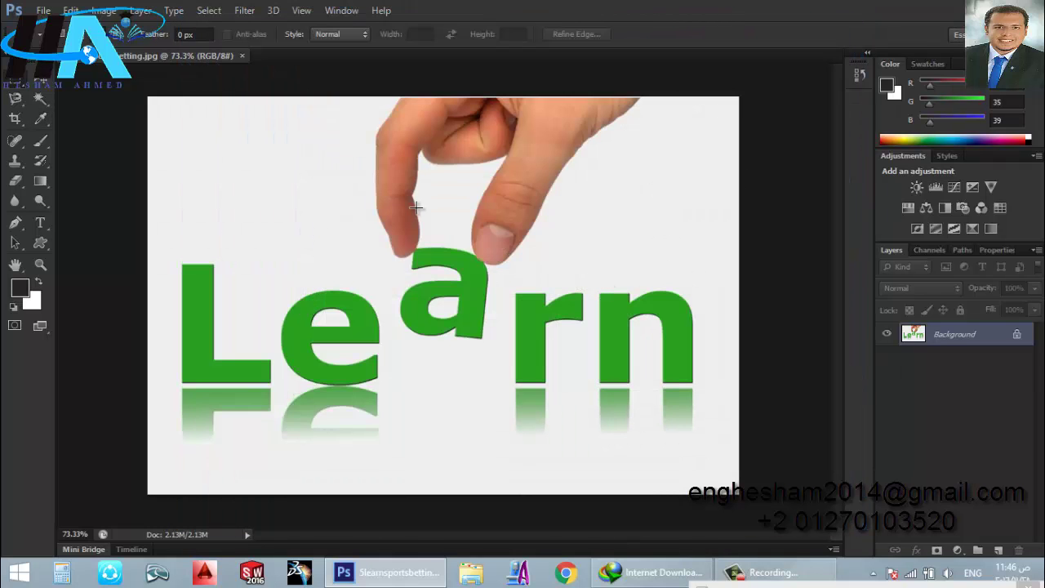
pyautogui.click(43, 10)
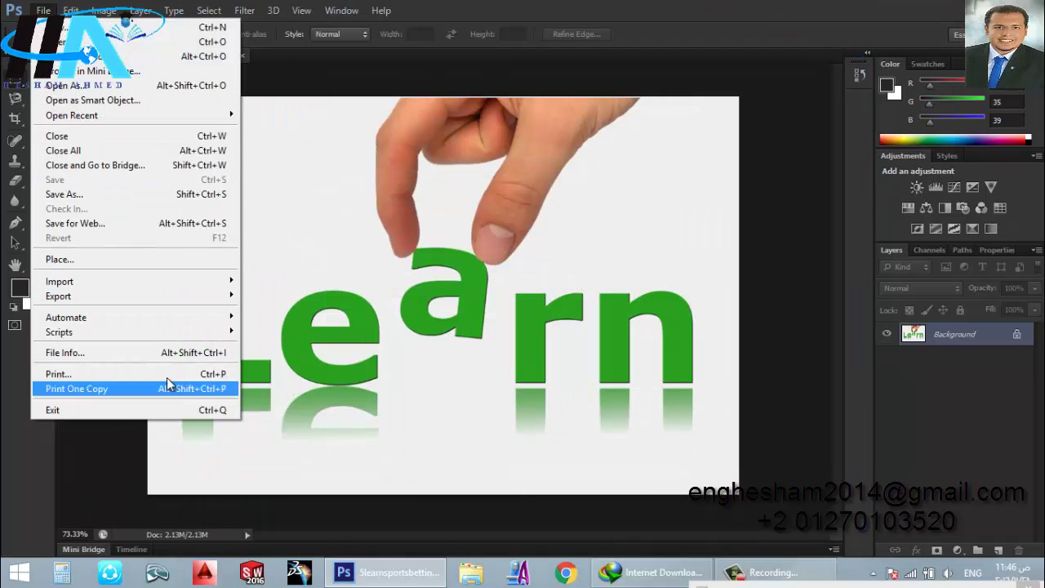
pyautogui.click(71, 10)
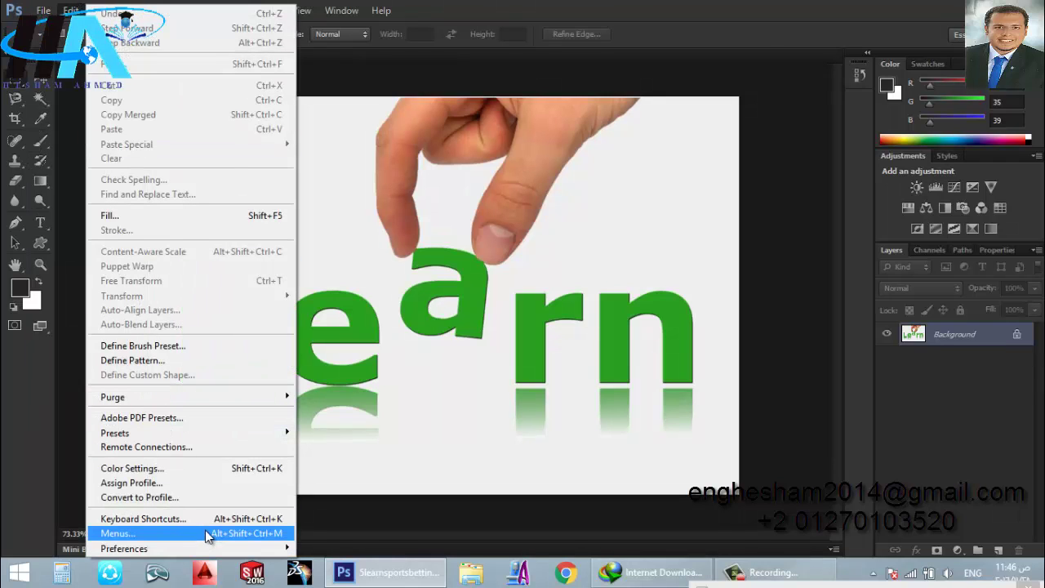
pyautogui.moveTo(192, 548)
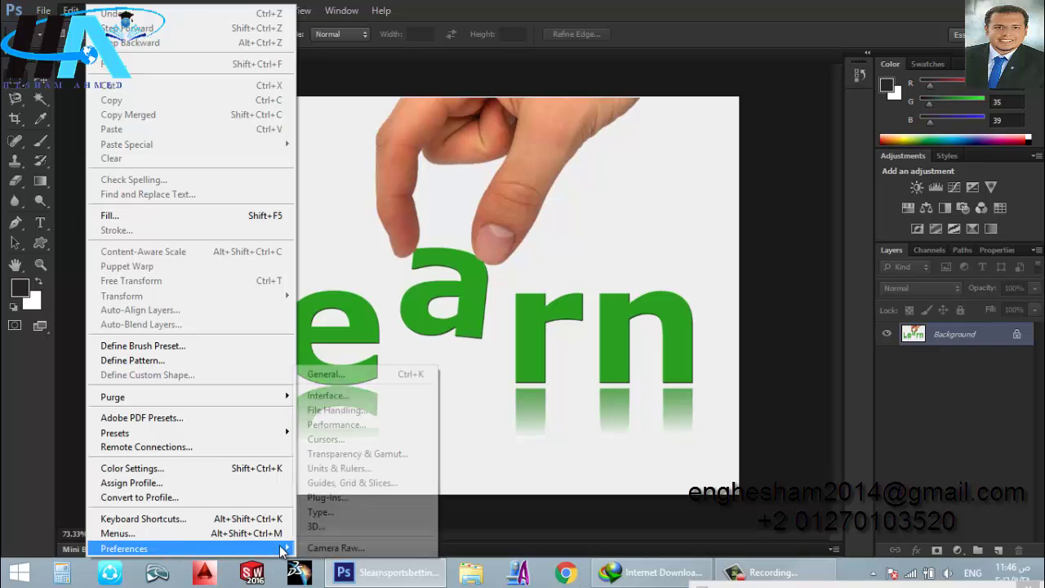
pyautogui.click(333, 375)
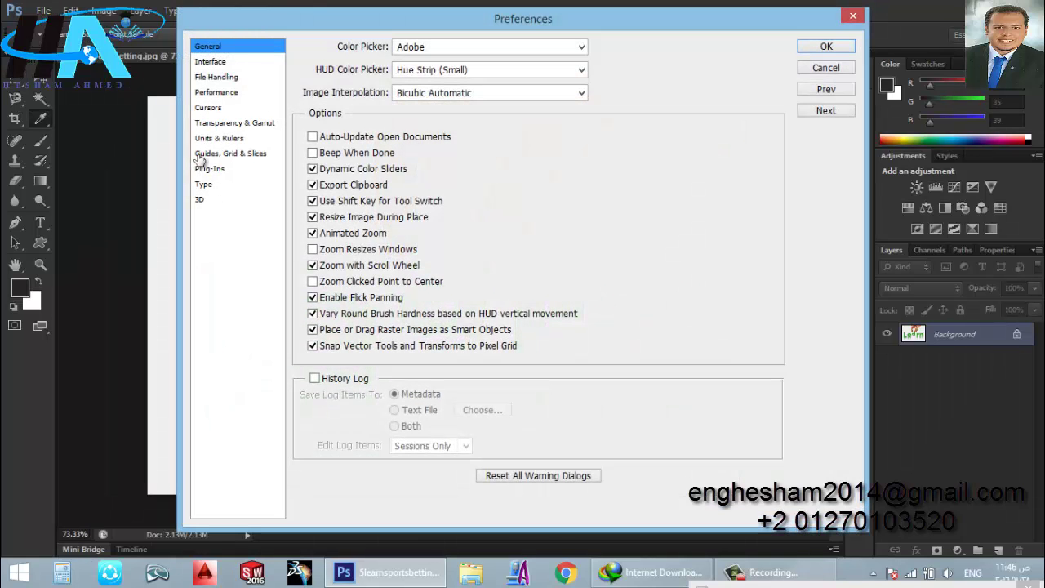
pyautogui.click(214, 62)
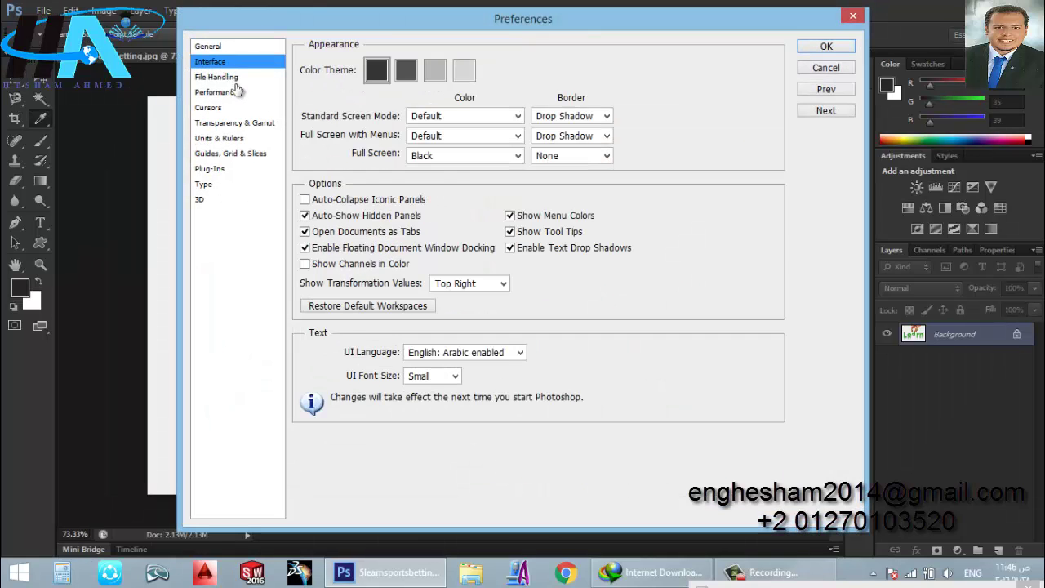
pyautogui.click(236, 92)
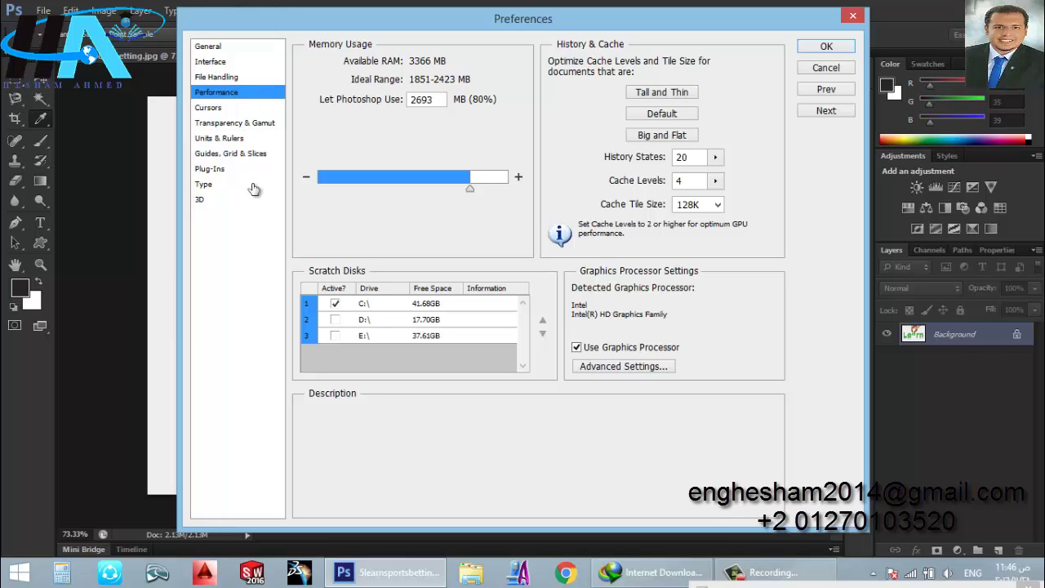
# - Toggle Show All Filter Gallery Groups off and back on, then close Preferences
pyautogui.click(213, 169)
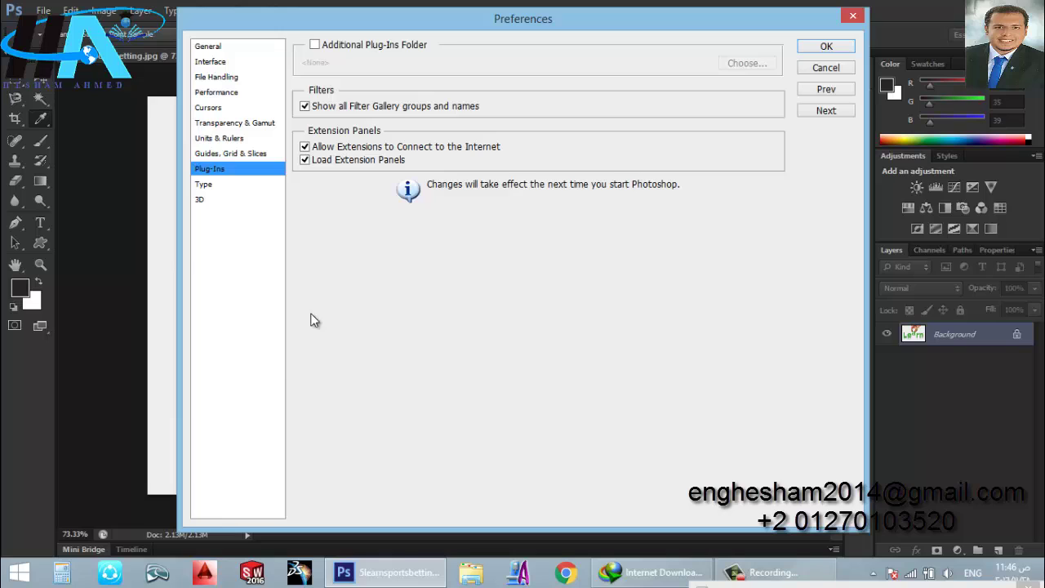
pyautogui.click(305, 107)
pyautogui.click(305, 107)
pyautogui.click(842, 44)
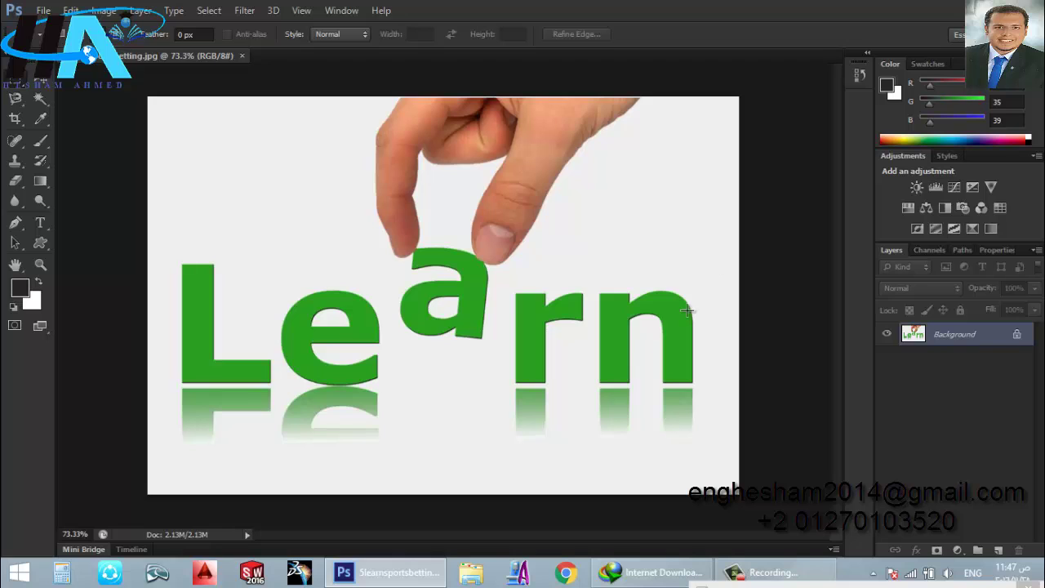
# - Browse the Filter menu categories and close it without applying a filter
pyautogui.click(246, 10)
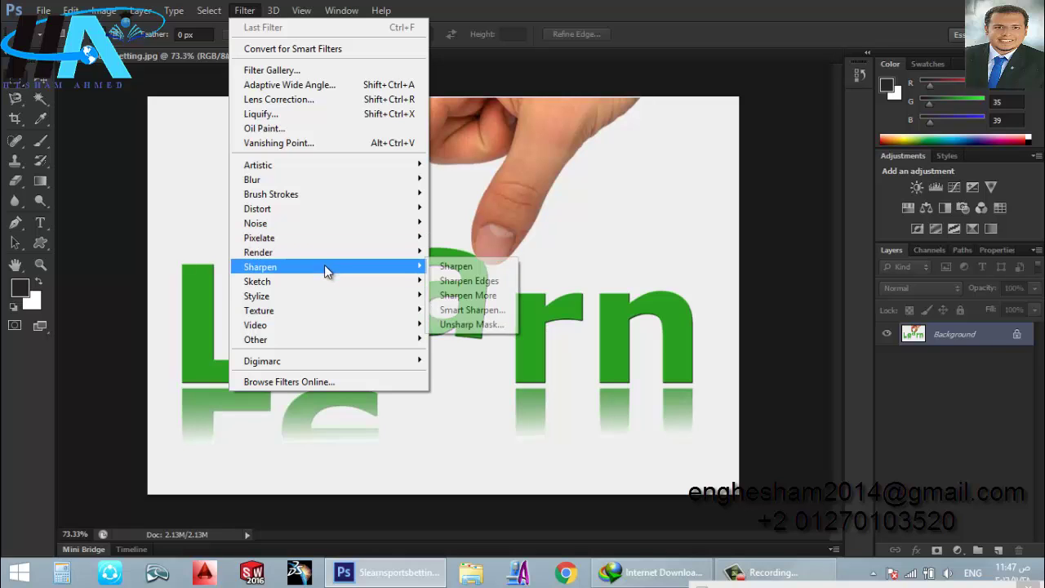
pyautogui.moveTo(257, 281)
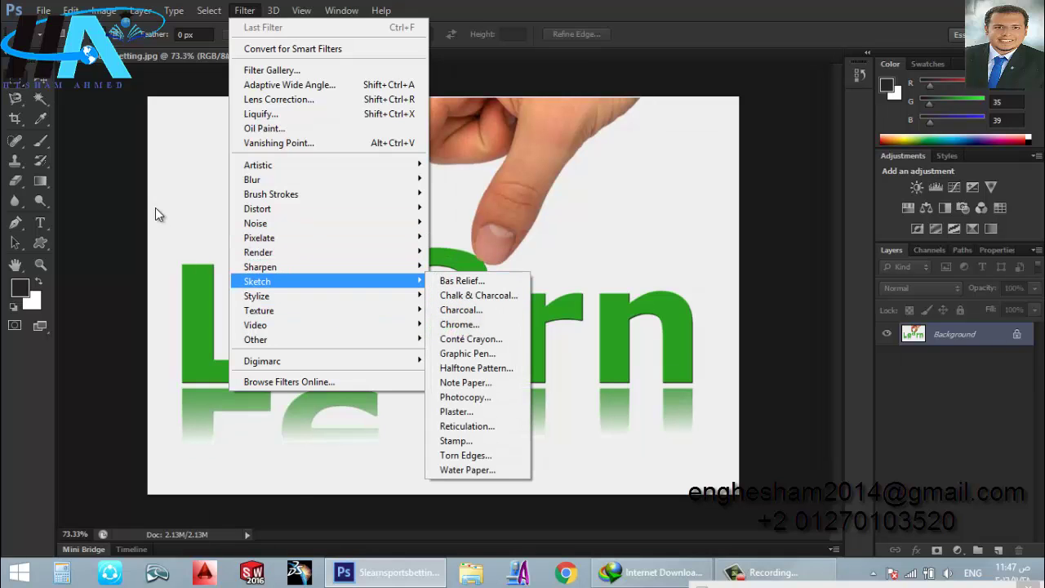
pyautogui.click(172, 143)
pyautogui.click(245, 9)
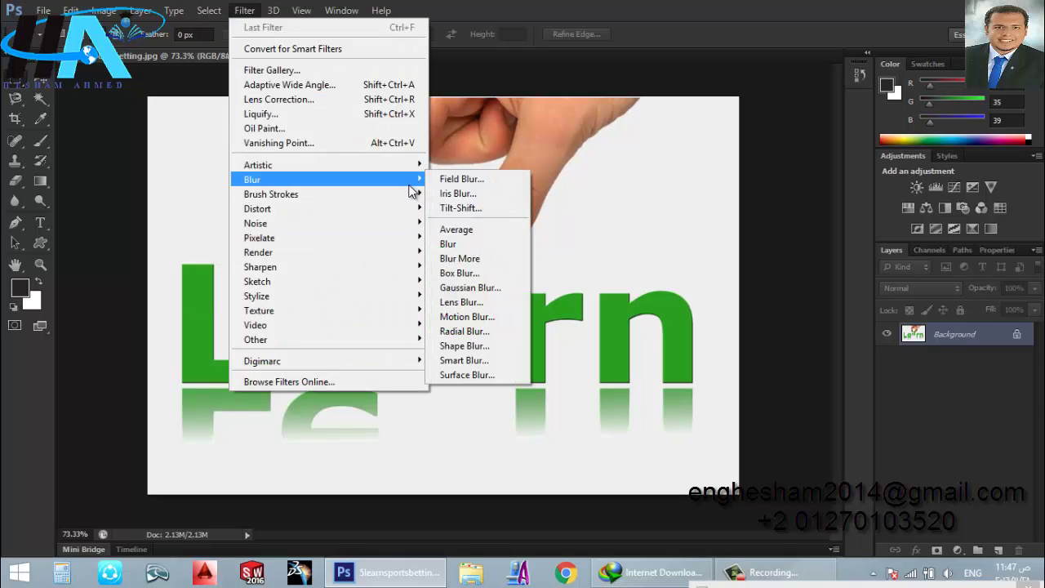
pyautogui.moveTo(251, 180)
pyautogui.click(483, 145)
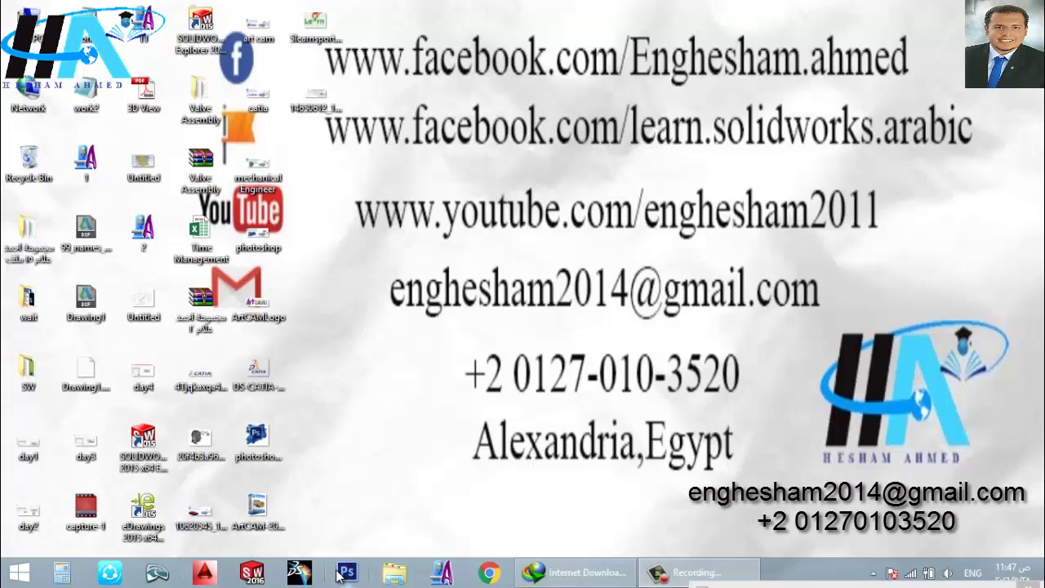
# - Relaunch Photoshop and confirm File Handling still auto-saves every 5 Minutes
pyautogui.click(345, 572)
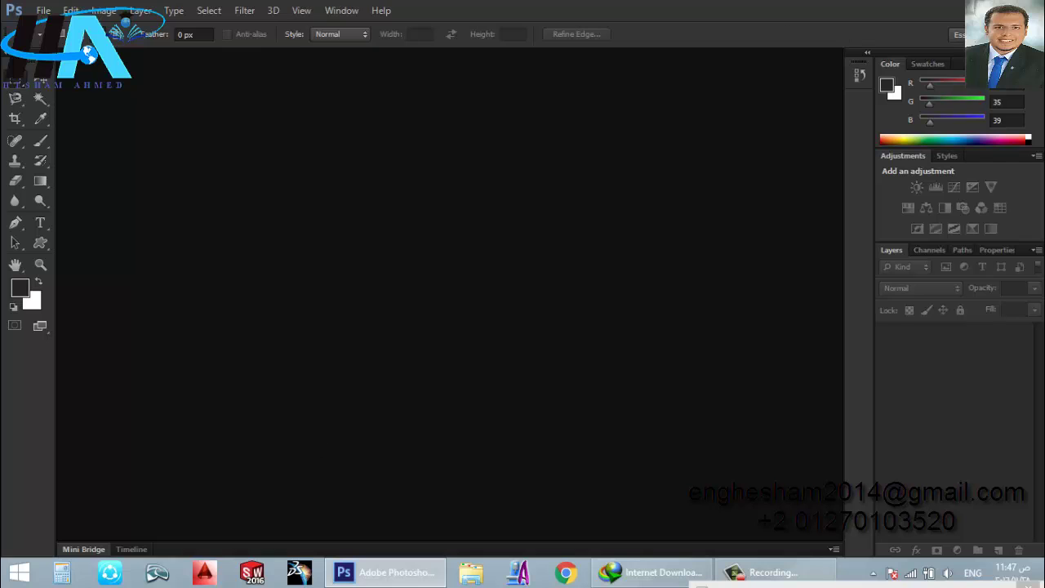
pyautogui.click(71, 11)
pyautogui.moveTo(124, 548)
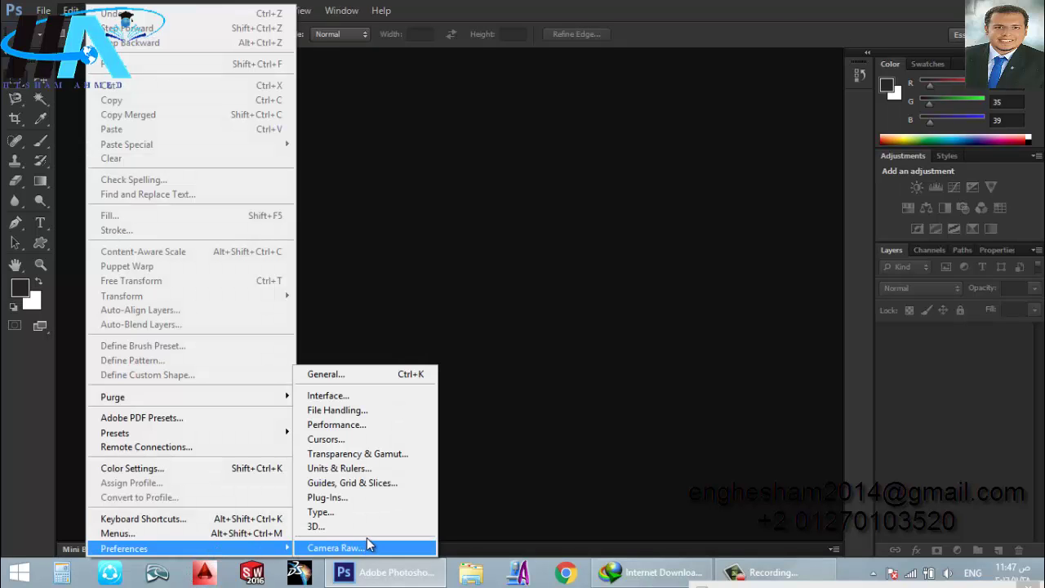
pyautogui.click(378, 373)
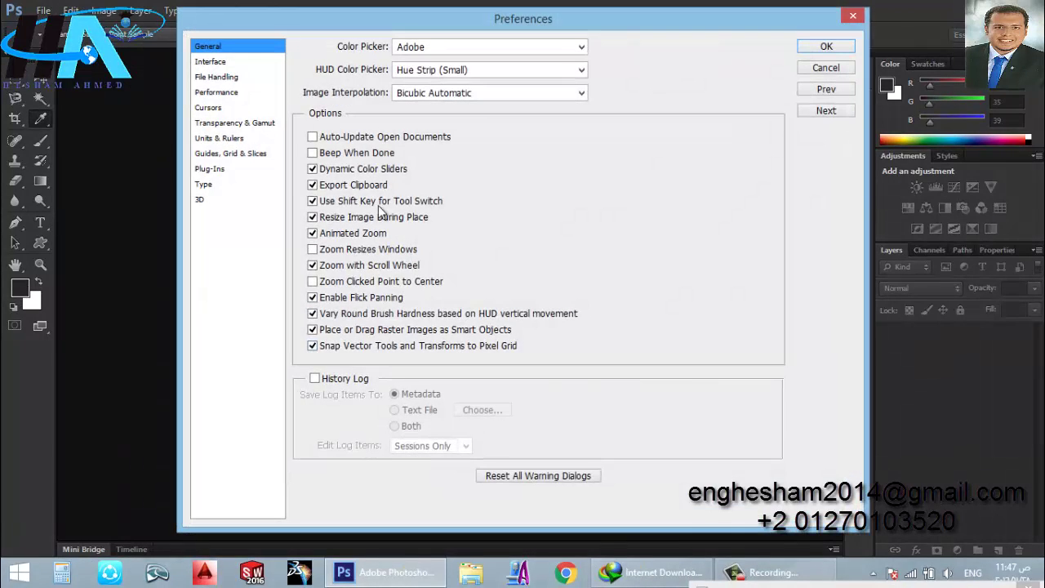
pyautogui.click(217, 62)
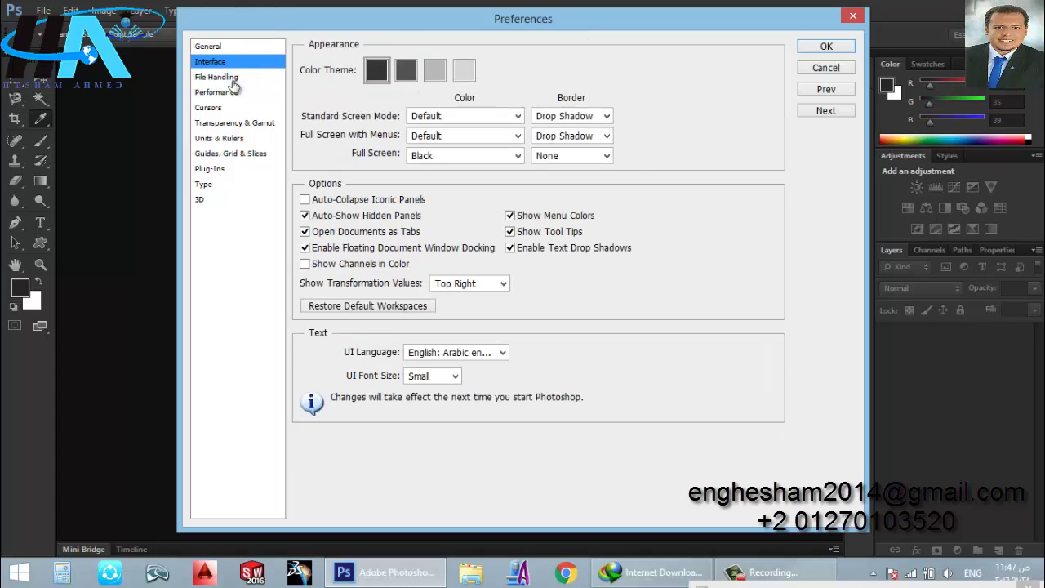
pyautogui.click(236, 77)
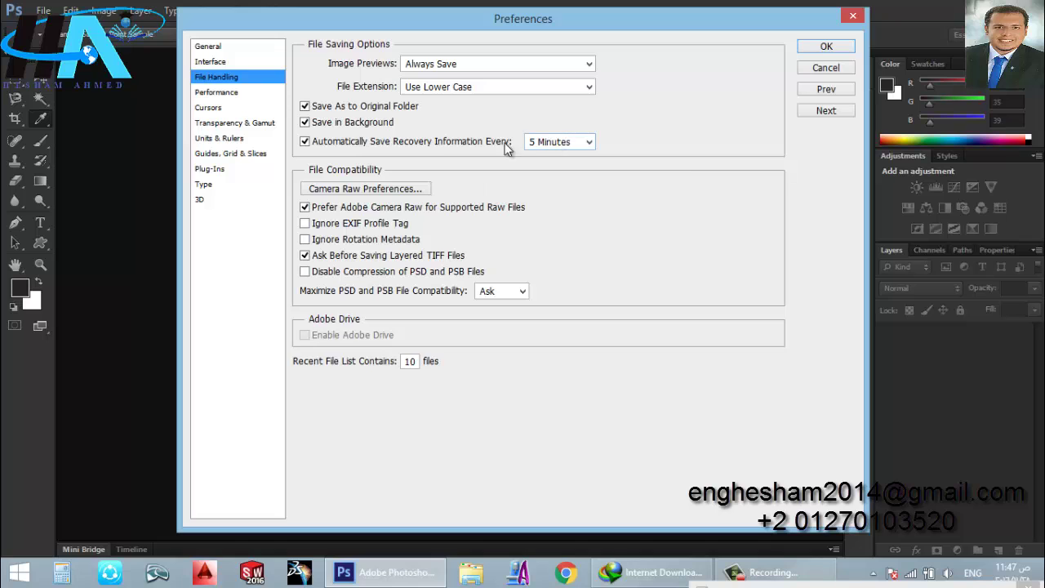
# - Confirm the 80% memory allowance in Performance, view Plug-Ins, and cancel Preferences
pyautogui.click(224, 93)
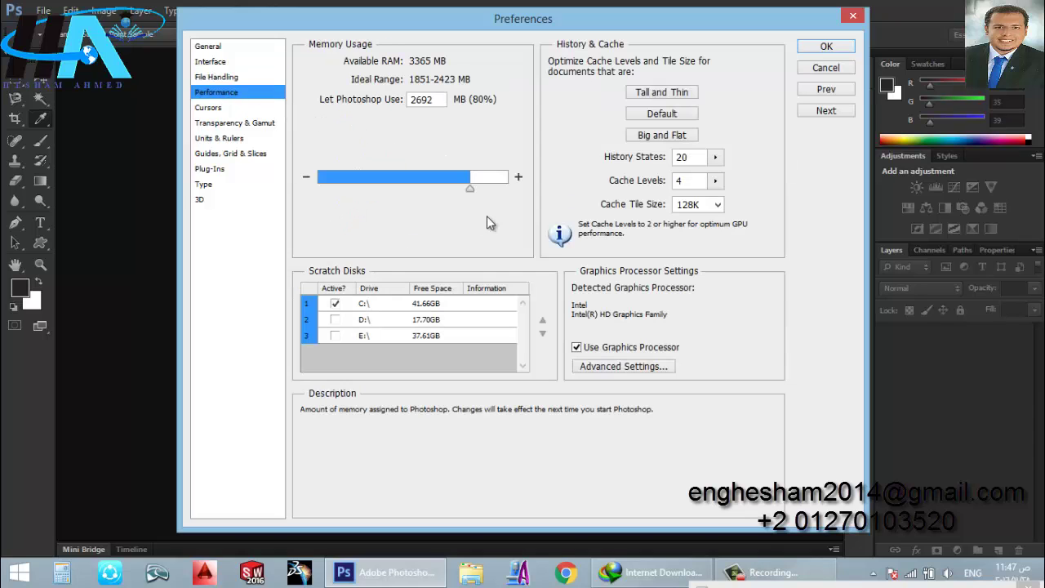
pyautogui.click(206, 169)
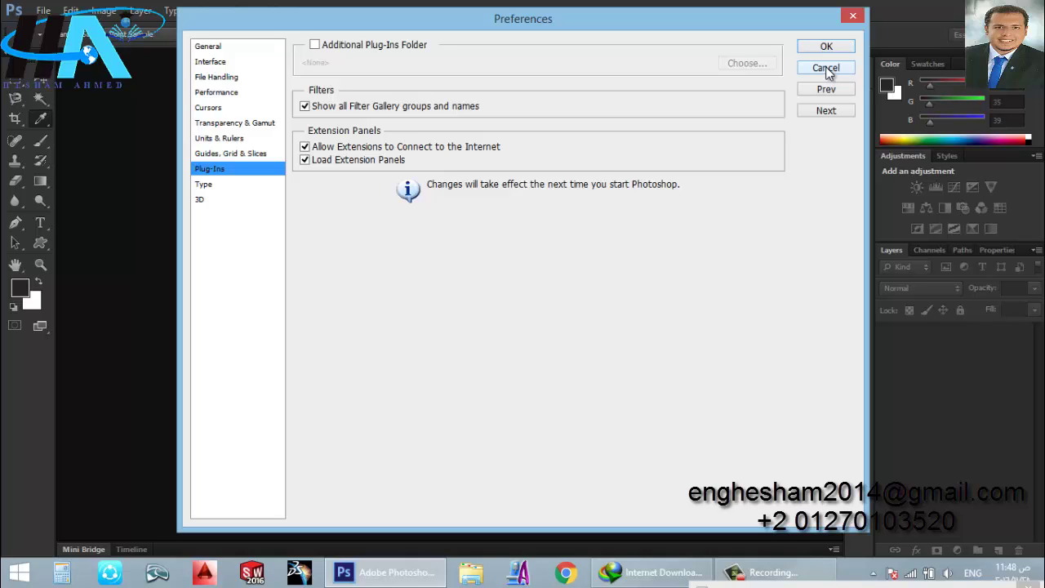
pyautogui.click(826, 69)
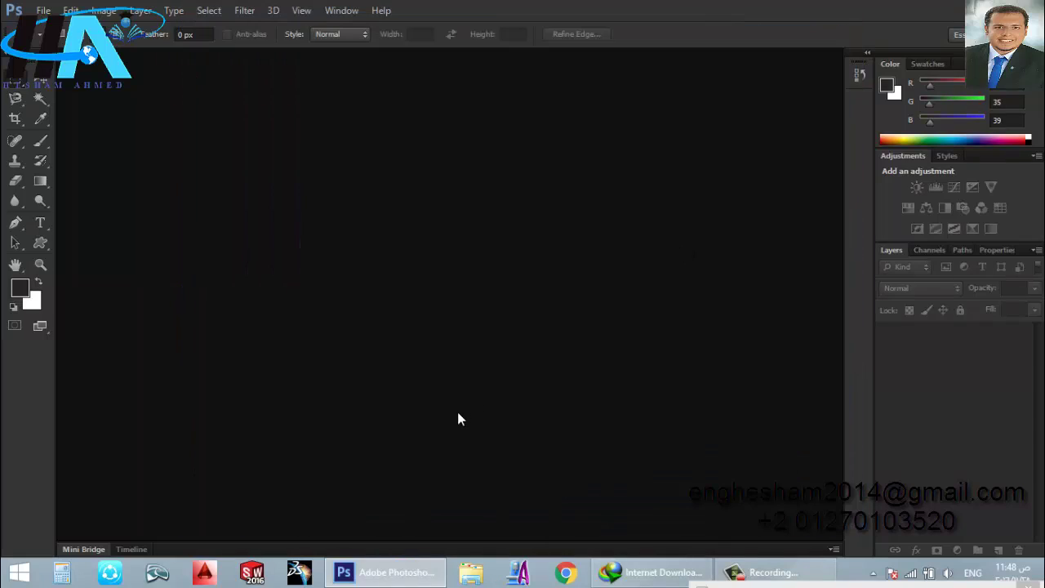